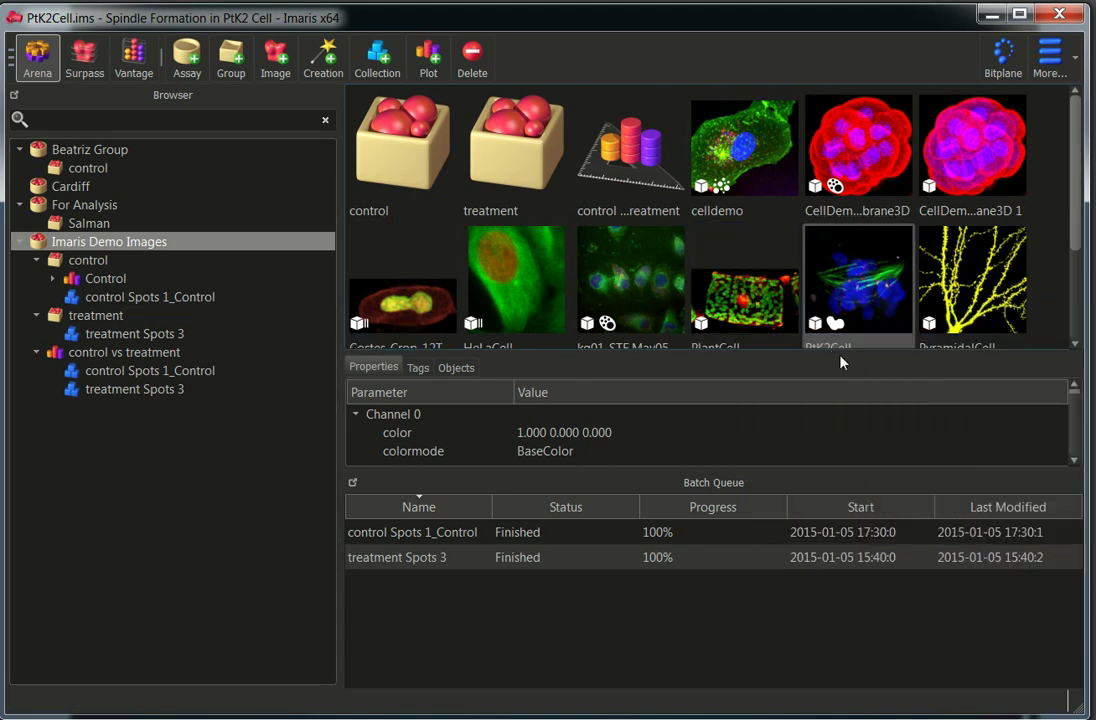
Open the PtK2Cell demo dataset from Arena in the Surpass 3D view.
{"action": "left_click_drag", "start_coordinate": [832, 352], "coordinate": [832, 384]}
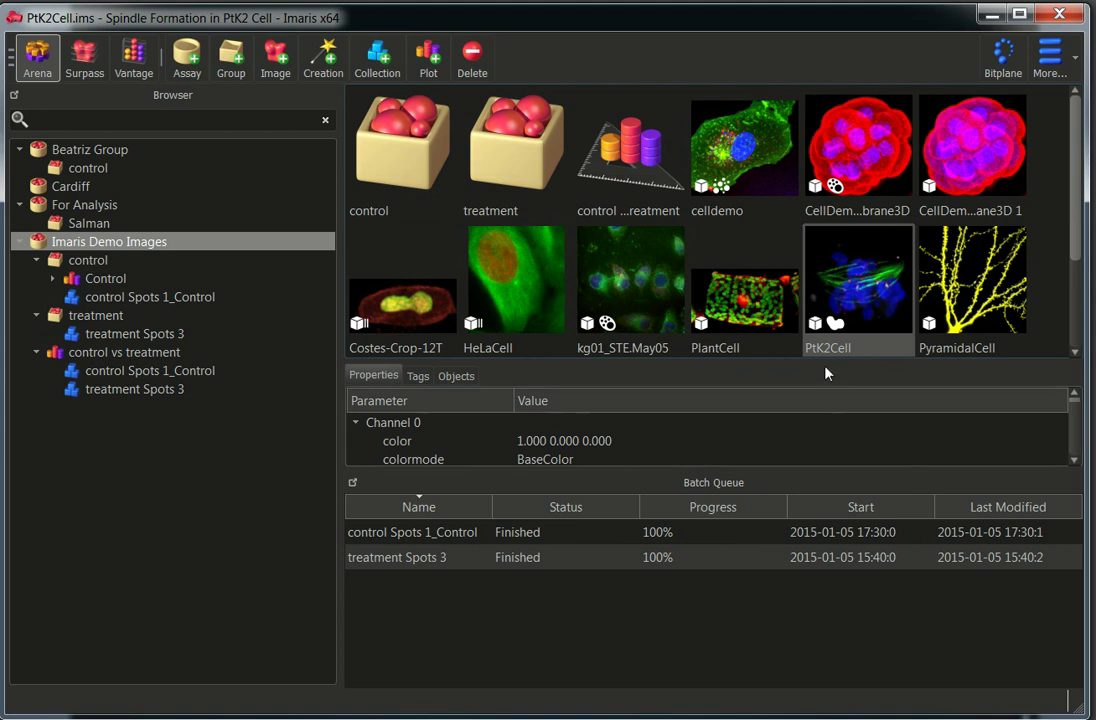
{"action": "left_click", "coordinate": [810, 358]}
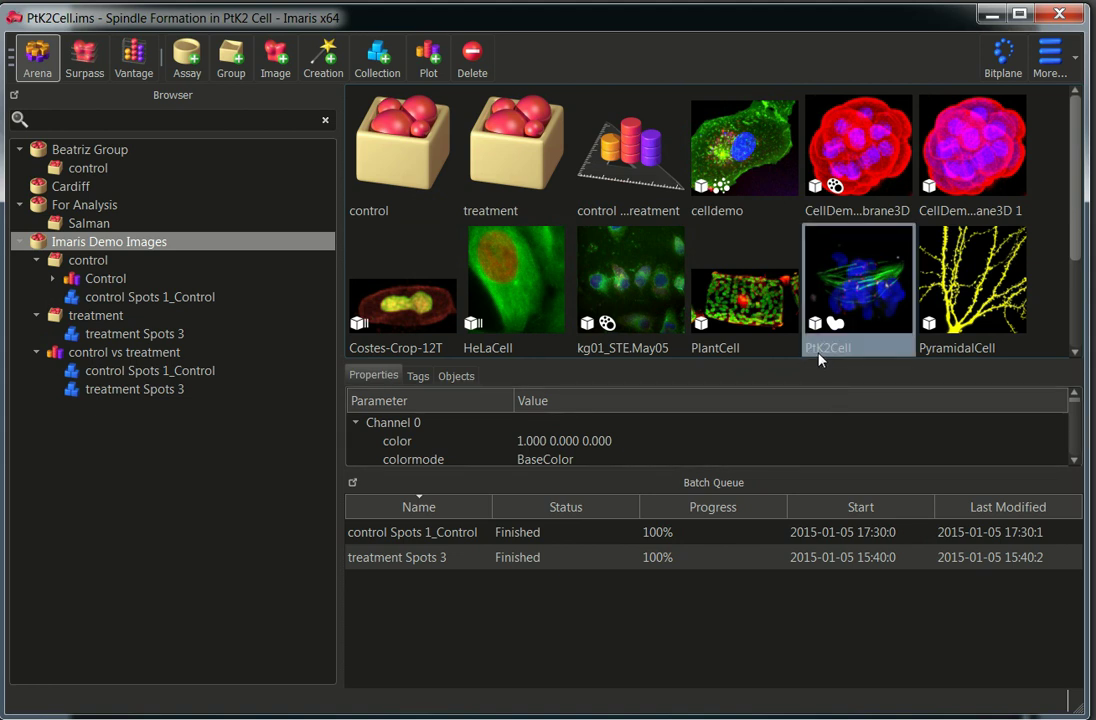
{"action": "double_click", "coordinate": [858, 285]}
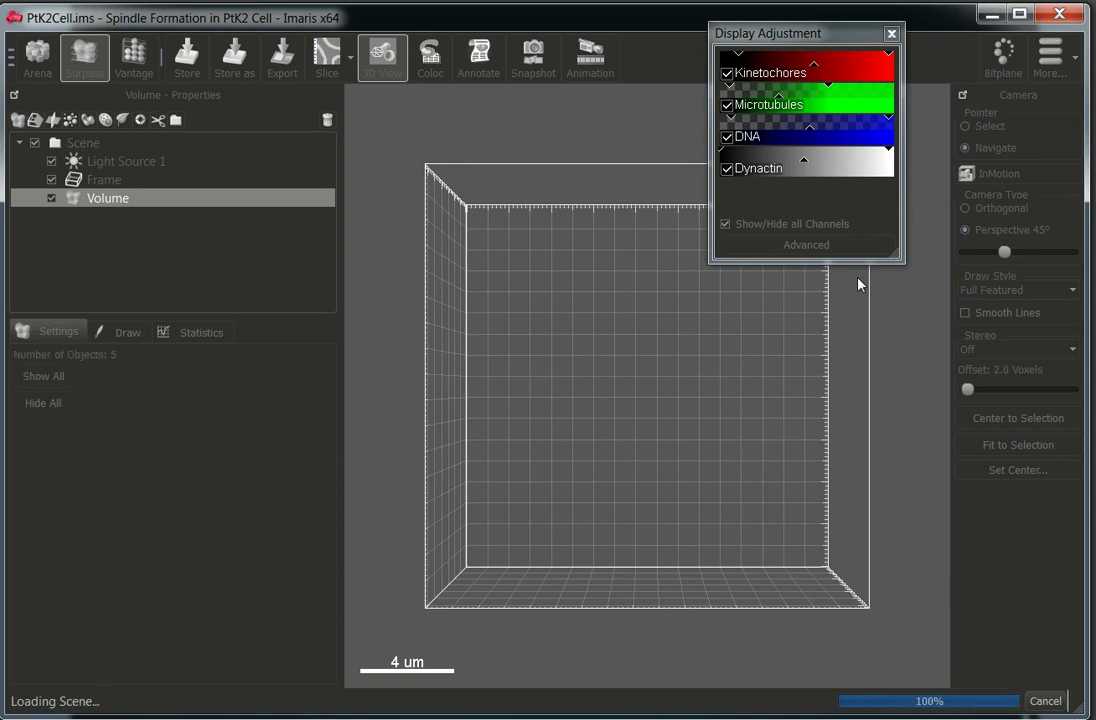
Rotate the PtK2Cell volume to an oblique view and hide the DNA channel.
{"action": "mouse_move", "coordinate": [713, 551]}
{"action": "left_mouse_down"}
{"action": "mouse_move", "coordinate": [619, 325]}
{"action": "mouse_move", "coordinate": [585, 312]}
{"action": "mouse_move", "coordinate": [702, 408]}
{"action": "mouse_move", "coordinate": [722, 506]}
{"action": "mouse_move", "coordinate": [714, 543]}
{"action": "left_mouse_up"}
{"action": "left_click_drag", "start_coordinate": [558, 291], "coordinate": [517, 272]}
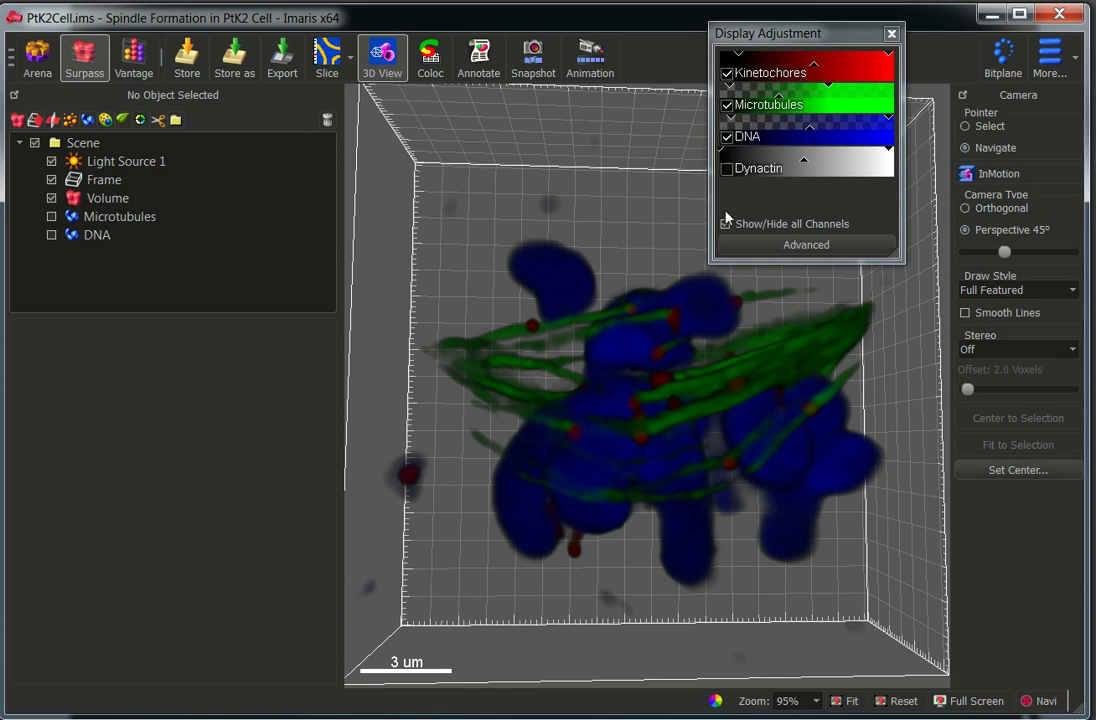
{"action": "mouse_move", "coordinate": [712, 433]}
{"action": "left_mouse_down"}
{"action": "mouse_move", "coordinate": [653, 421]}
{"action": "mouse_move", "coordinate": [692, 428]}
{"action": "left_mouse_up"}
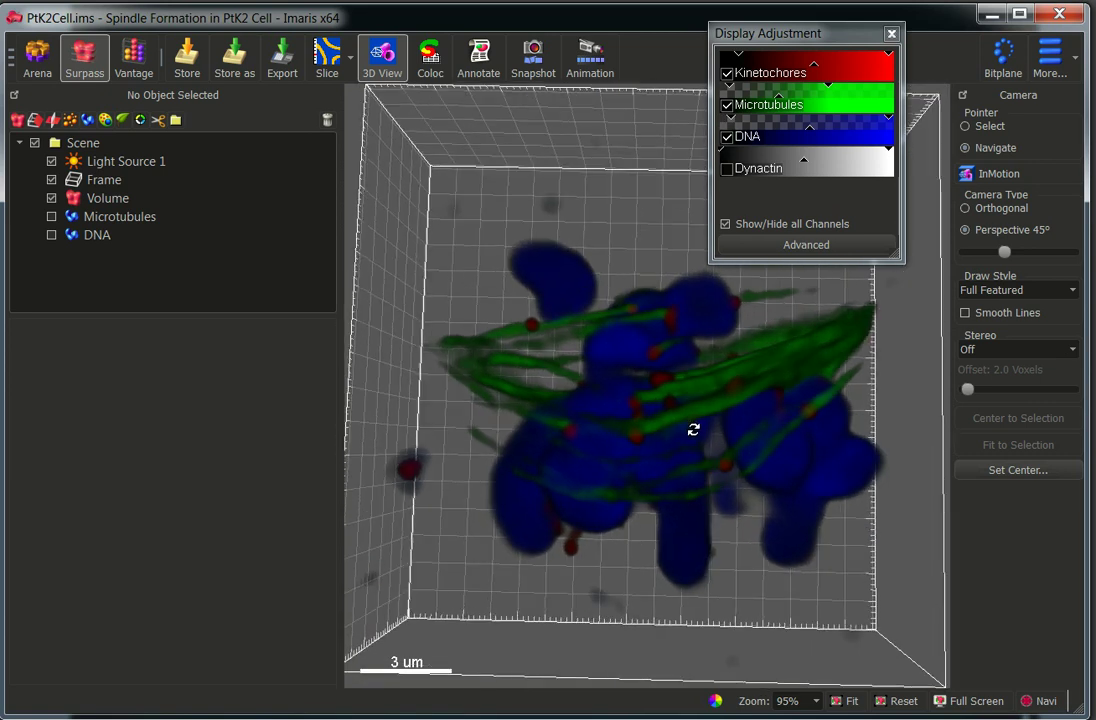
{"action": "left_click", "coordinate": [727, 140]}
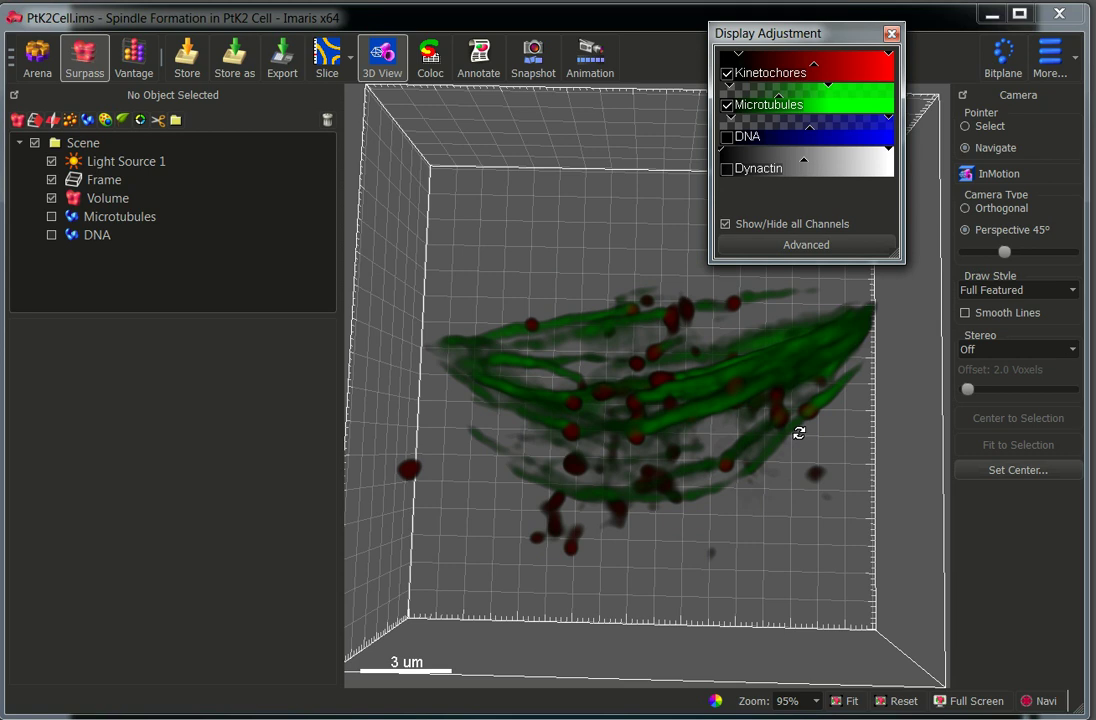
{"action": "left_click", "coordinate": [1075, 69]}
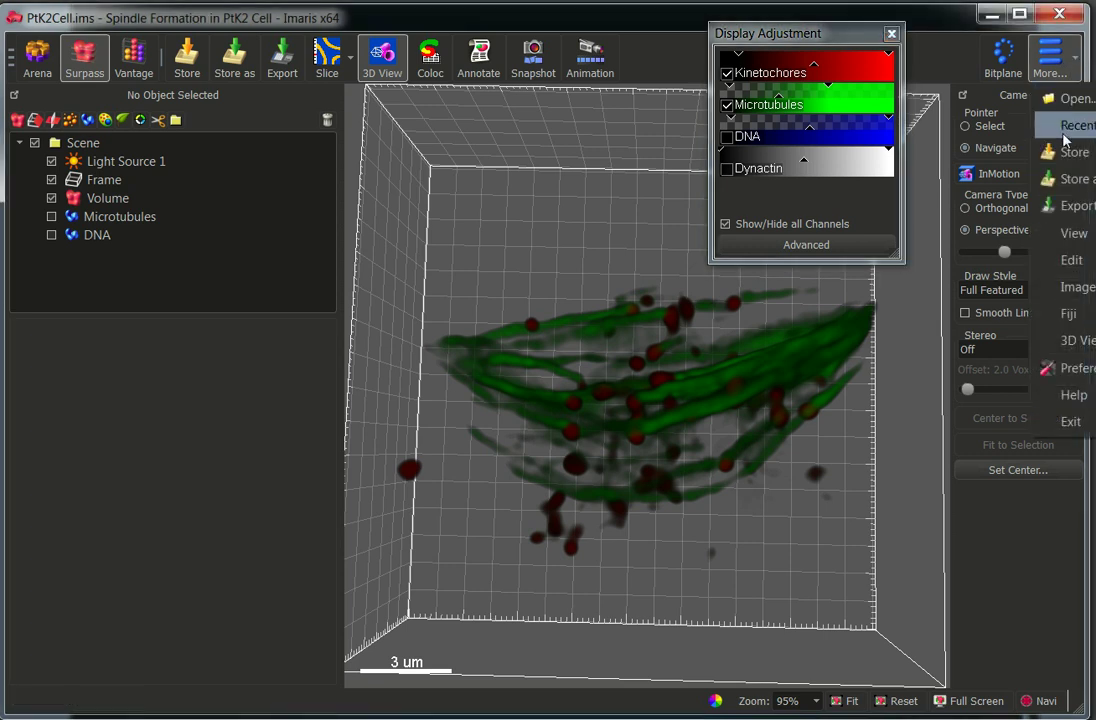
Convert the PtK2Cell data type from 8 bit unsigned to 32 bit float.
{"action": "mouse_move", "coordinate": [1068, 260]}
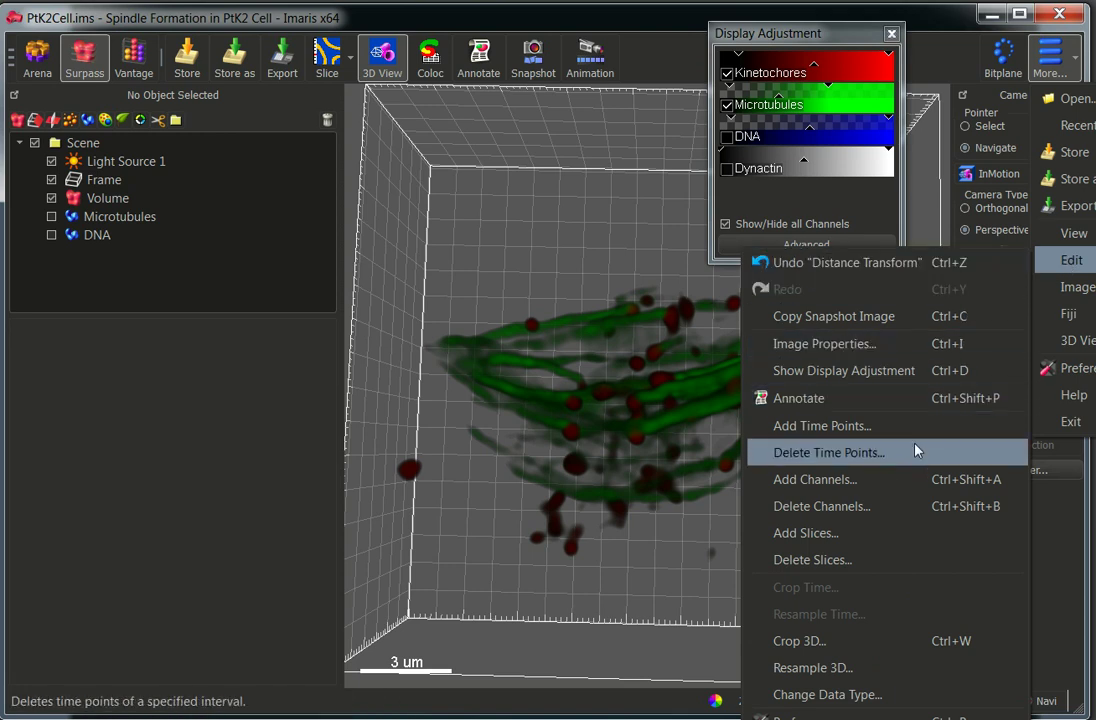
{"action": "left_click", "coordinate": [868, 694]}
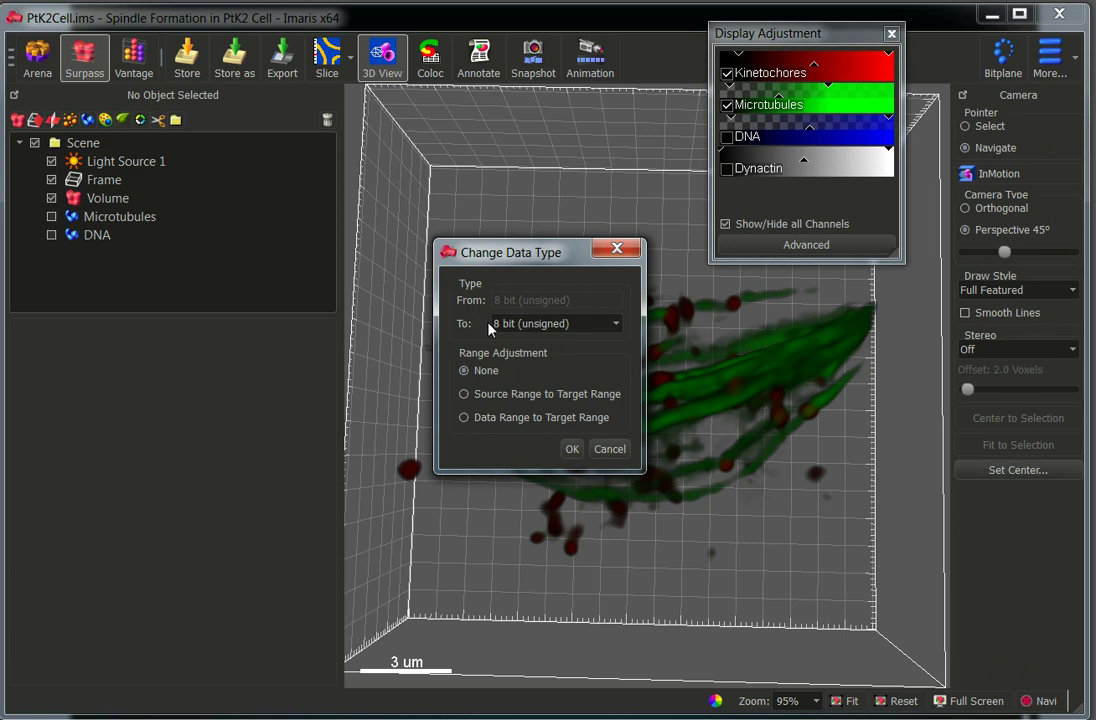
{"action": "left_click", "coordinate": [516, 326]}
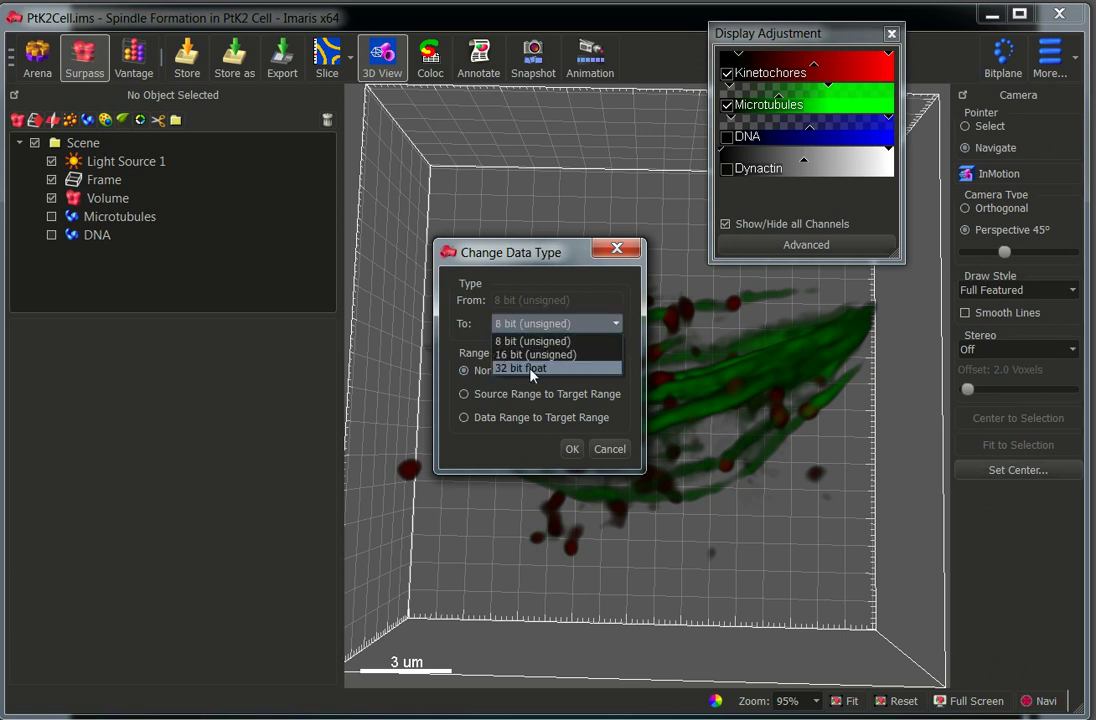
{"action": "left_click", "coordinate": [532, 370]}
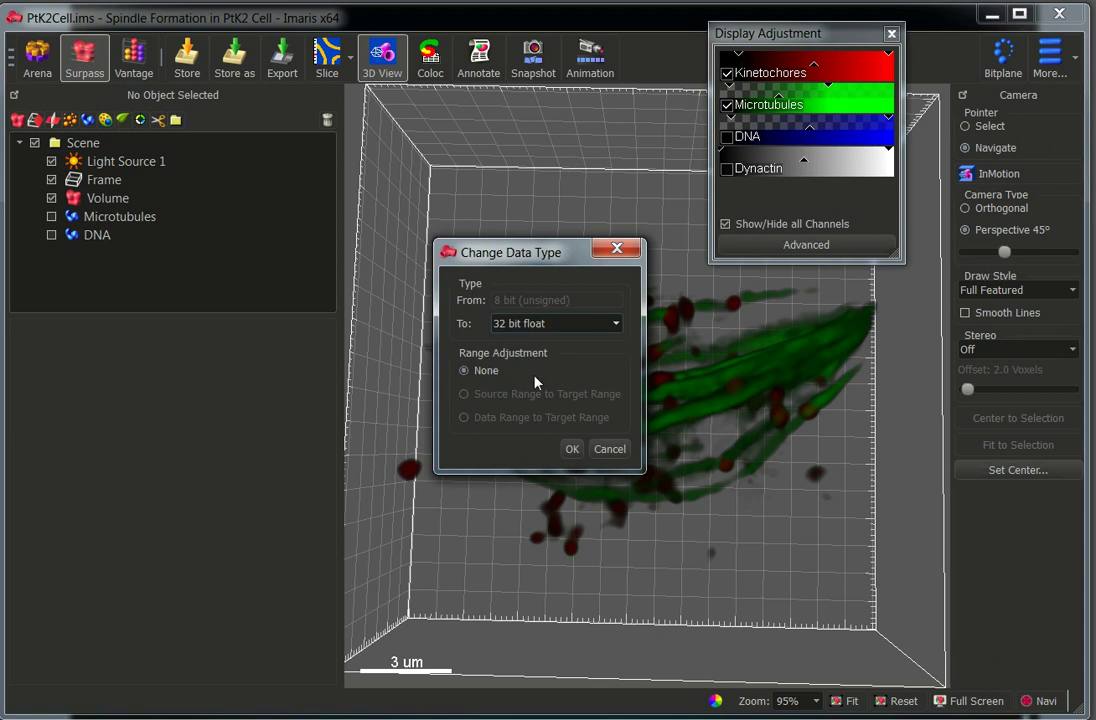
{"action": "left_click", "coordinate": [571, 449]}
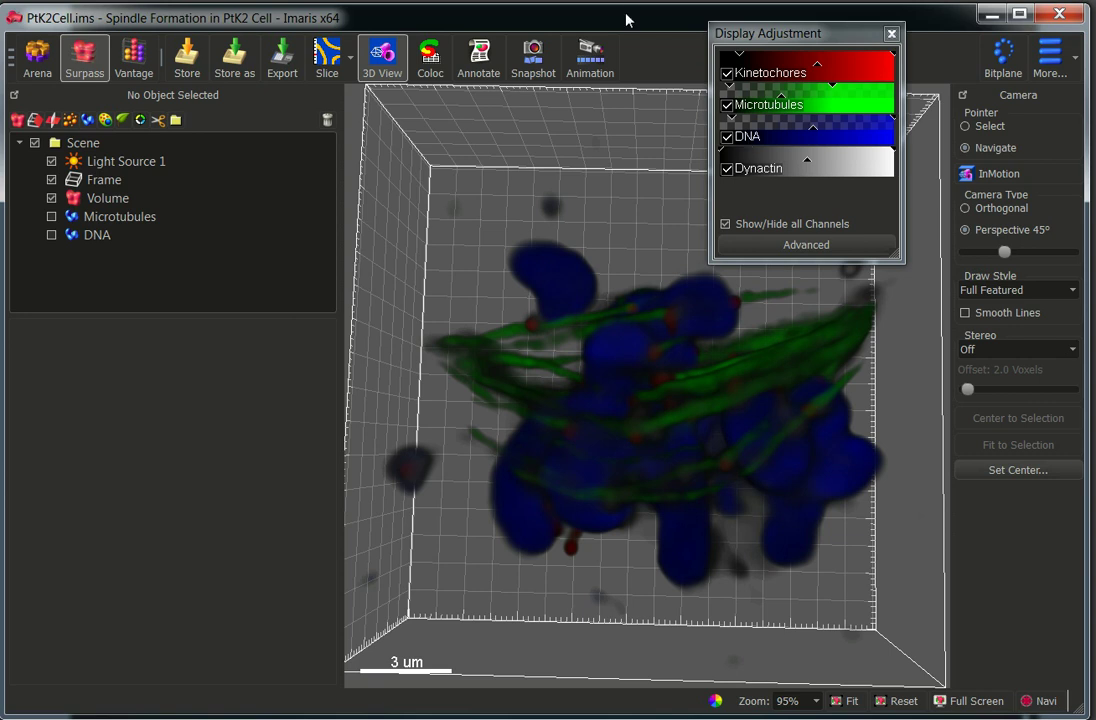
Hide Dynactin, DNA and Kinetochores, and show the Microtubules surface viewed from above.
{"action": "left_click", "coordinate": [727, 169]}
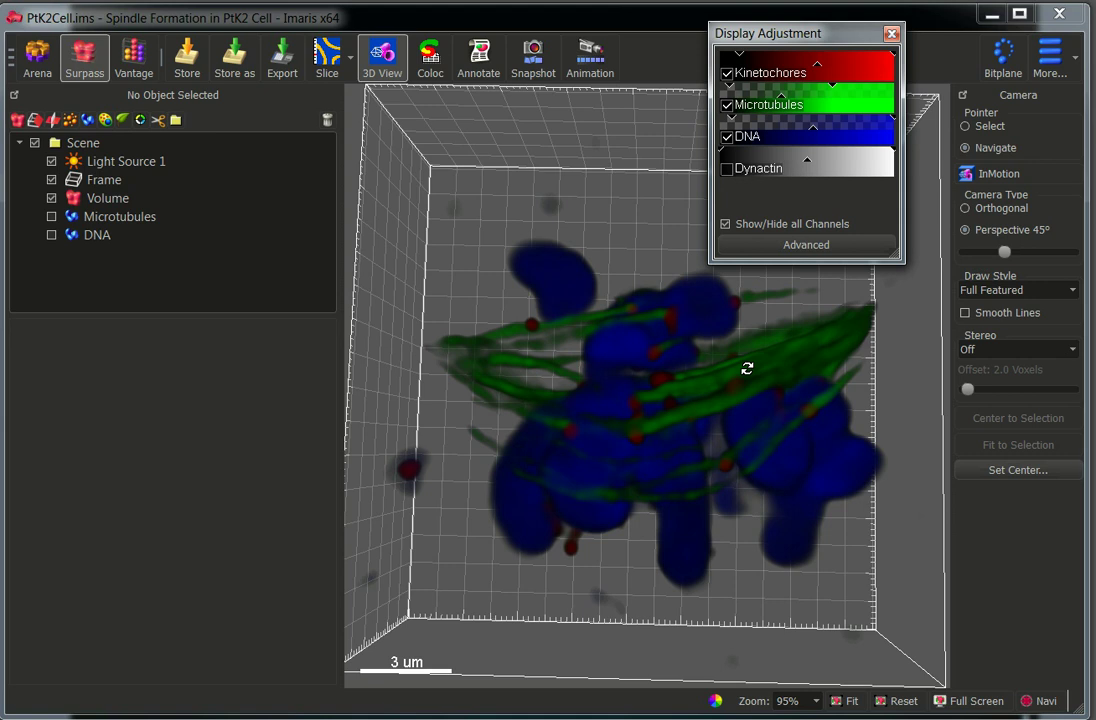
{"action": "left_click", "coordinate": [727, 139]}
{"action": "left_click", "coordinate": [729, 75]}
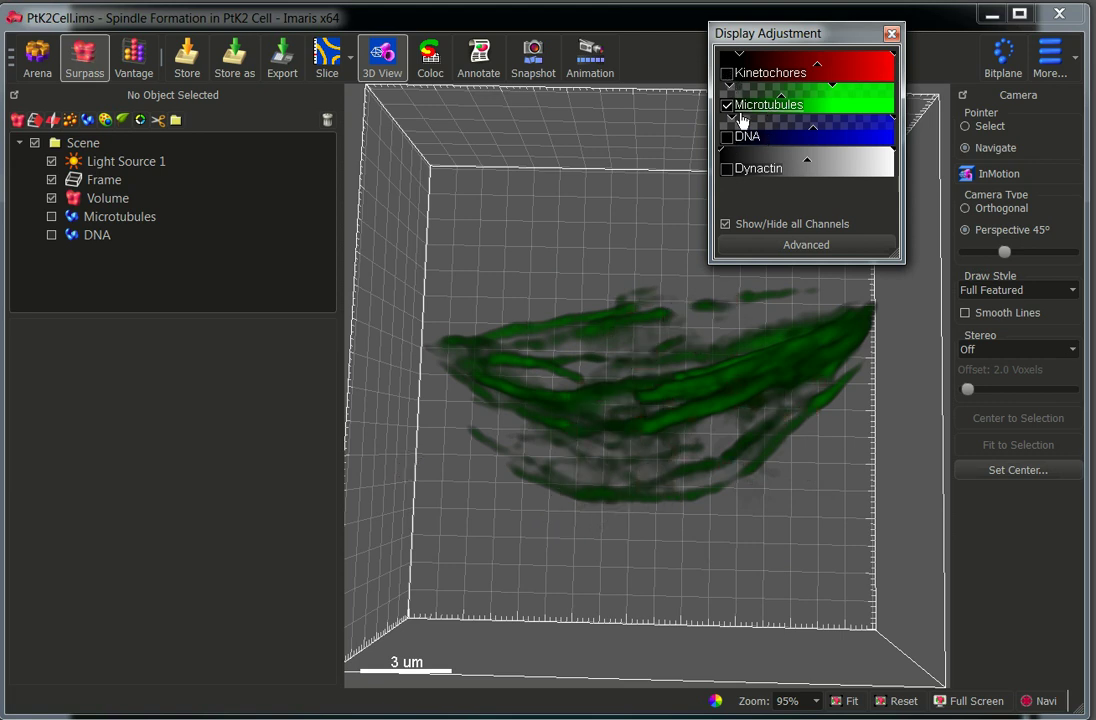
{"action": "left_click", "coordinate": [51, 217]}
{"action": "left_click_drag", "start_coordinate": [660, 509], "coordinate": [665, 460]}
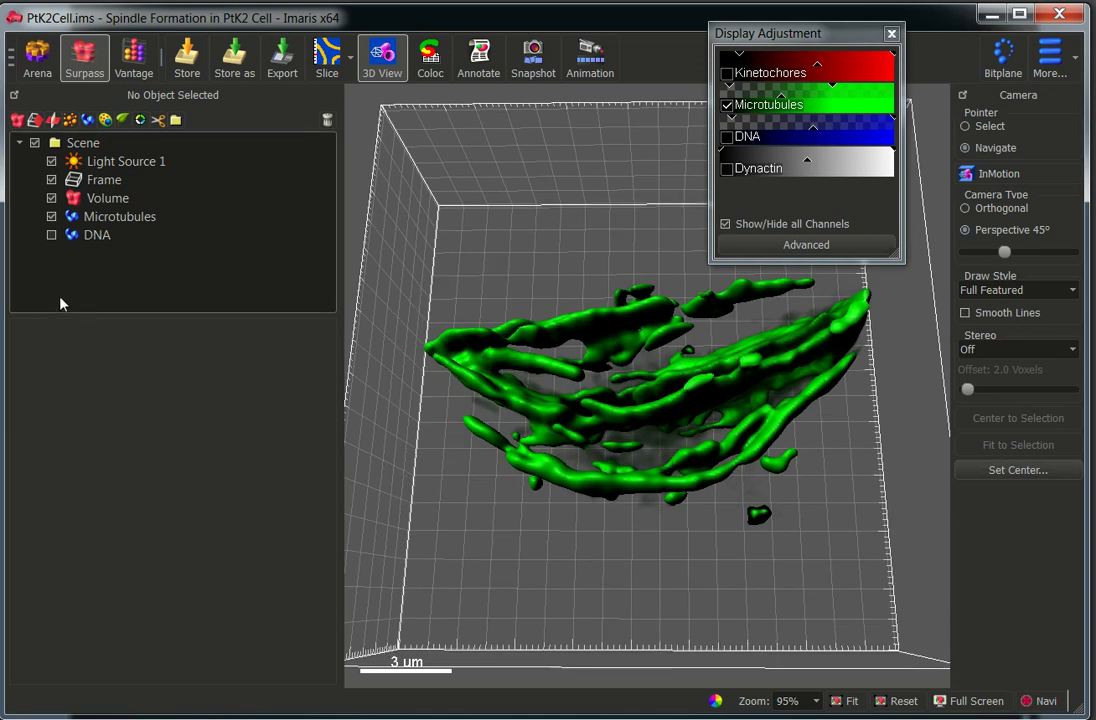
Launch the Distance Transformation XTension on the Microtubules surface.
{"action": "left_click", "coordinate": [120, 216]}
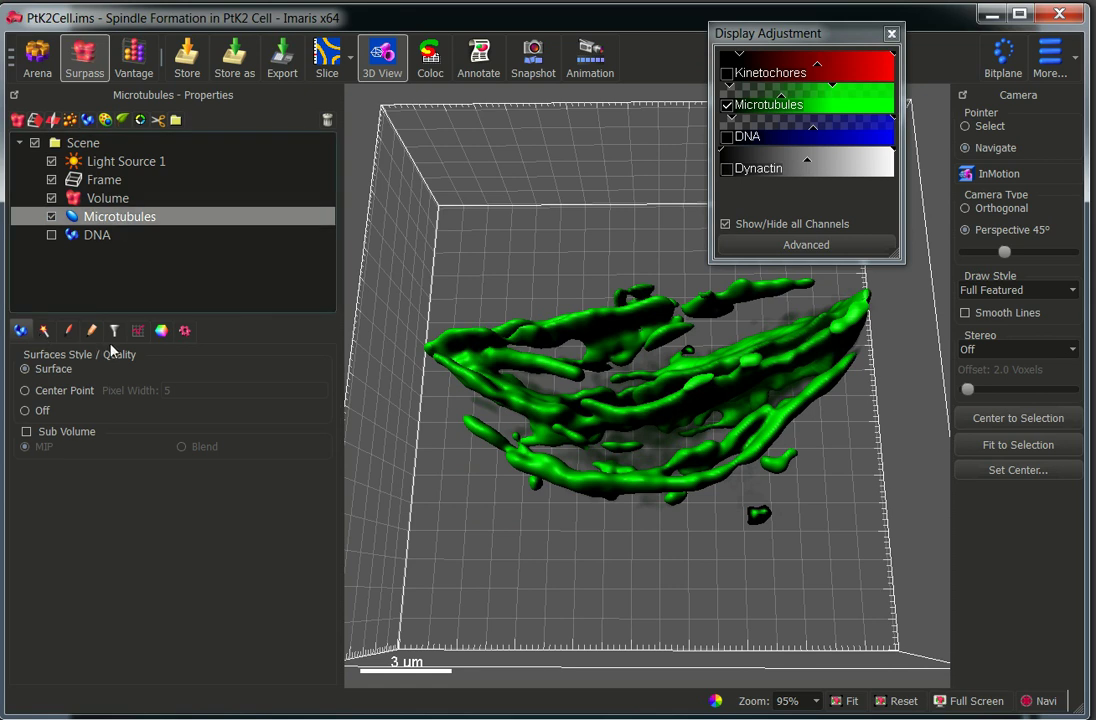
{"action": "left_click", "coordinate": [185, 332]}
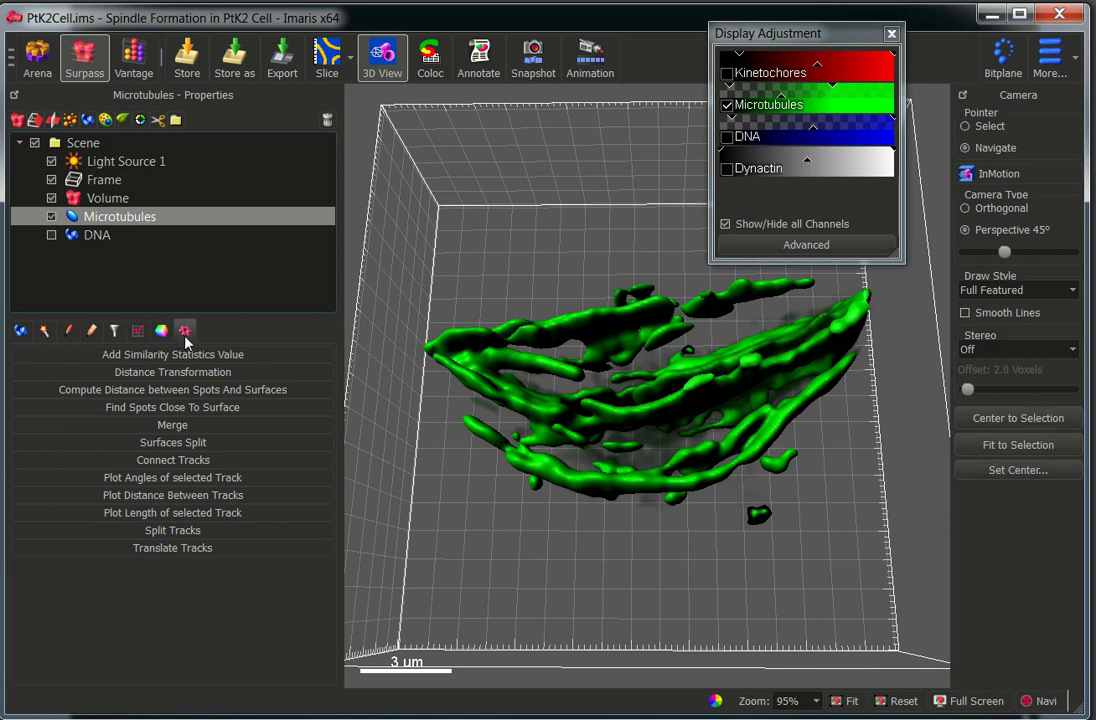
{"action": "left_click", "coordinate": [200, 372]}
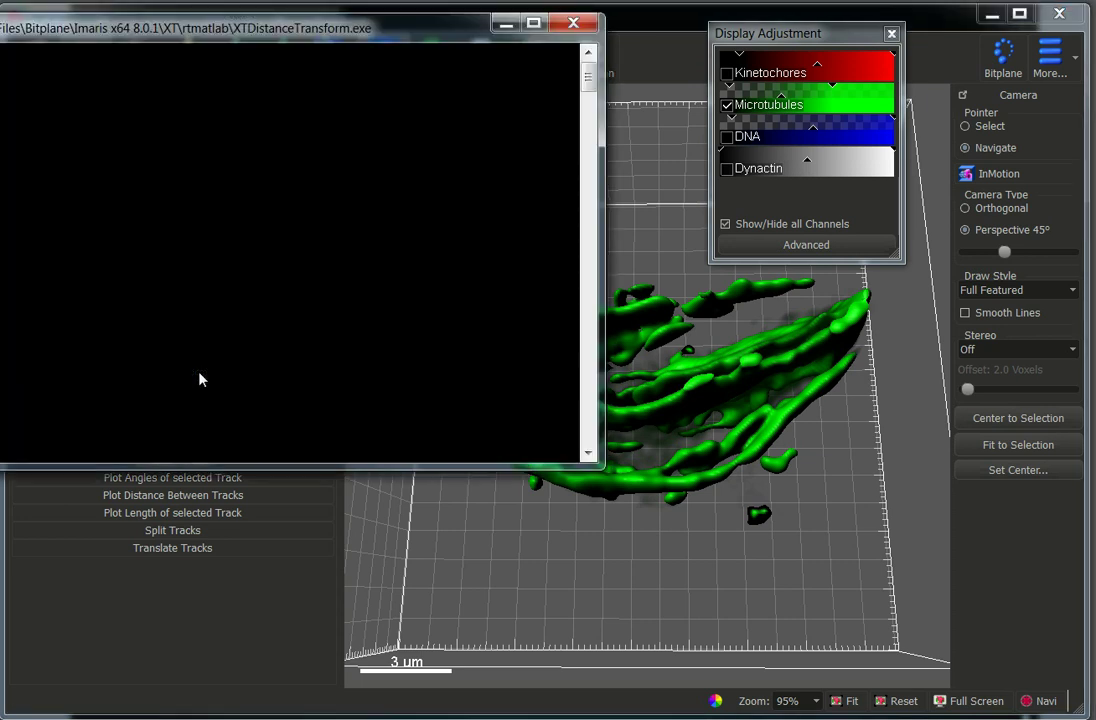
Run the distance transform outside the Microtubules surface, with Kinetochores shown again.
{"action": "left_click", "coordinate": [503, 22]}
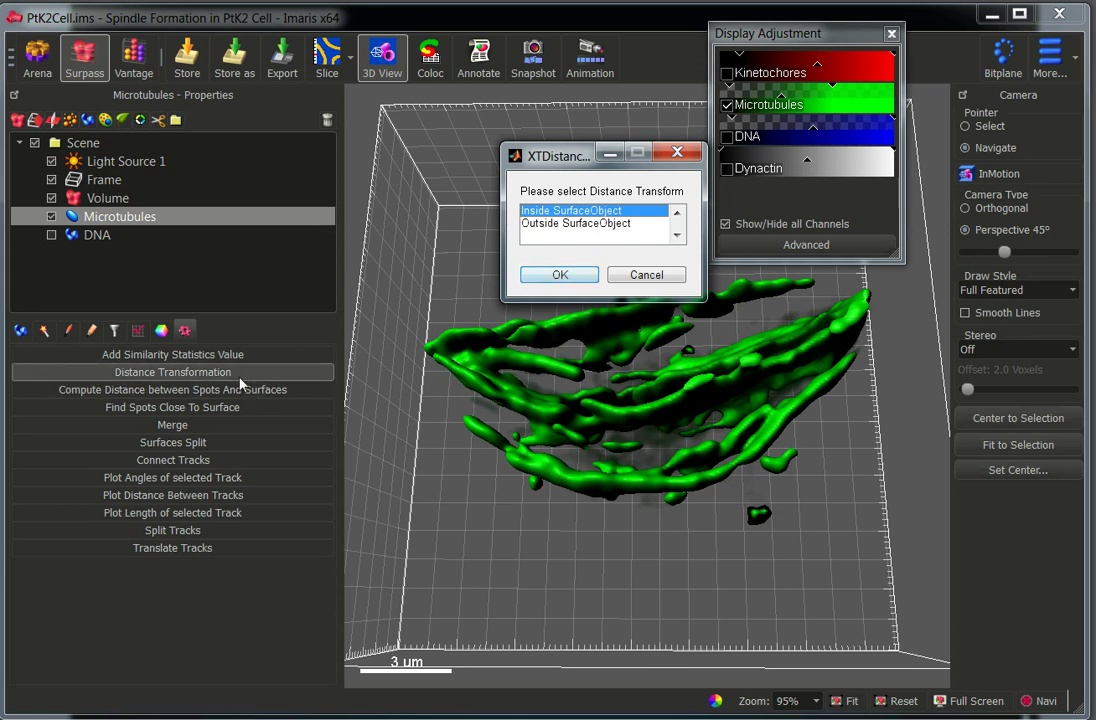
{"action": "left_click_drag", "start_coordinate": [547, 159], "coordinate": [514, 152]}
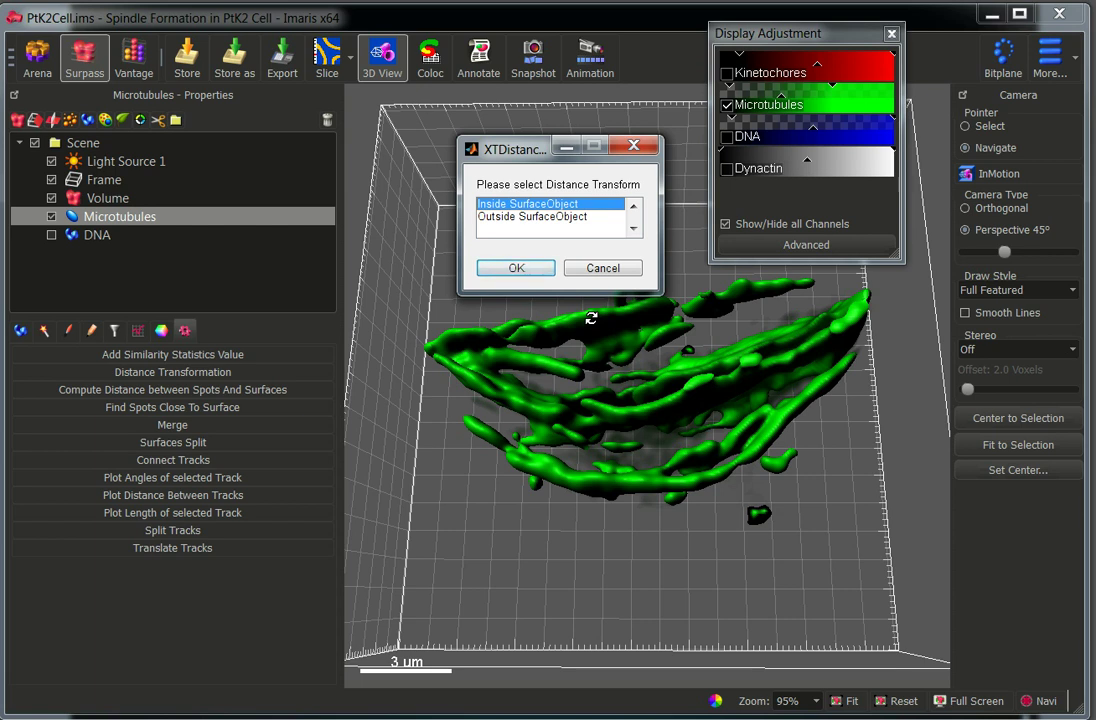
{"action": "left_click", "coordinate": [540, 218]}
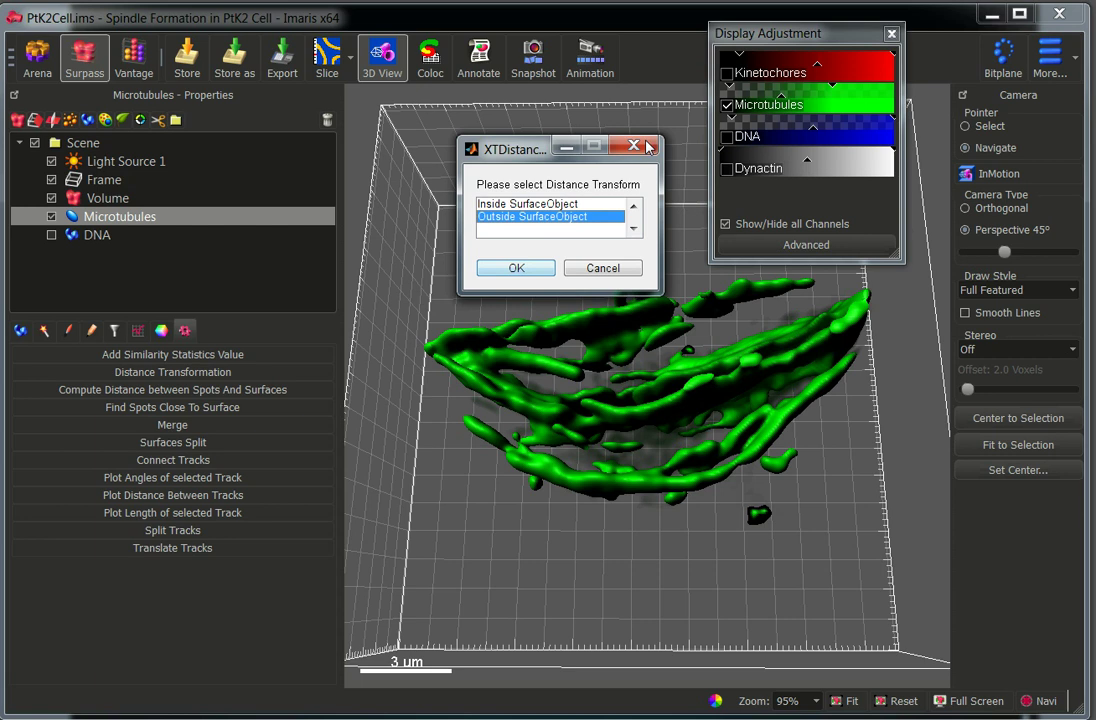
{"action": "left_click", "coordinate": [727, 74]}
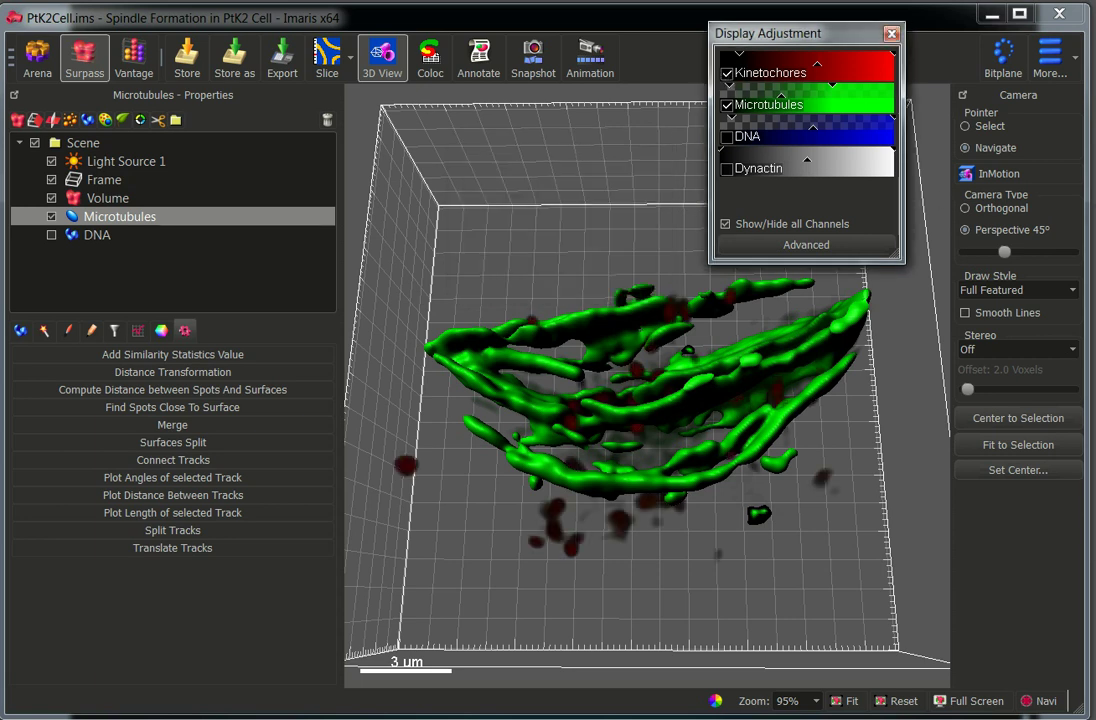
{"action": "key", "text": "alt+Tab"}
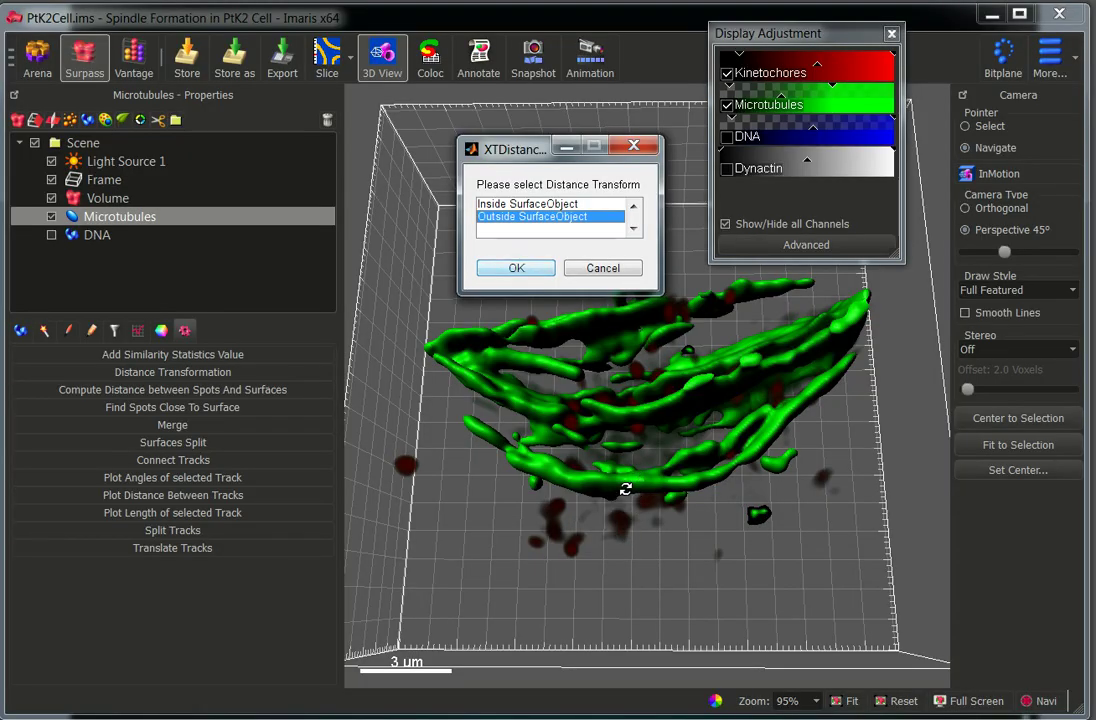
{"action": "left_click", "coordinate": [516, 268]}
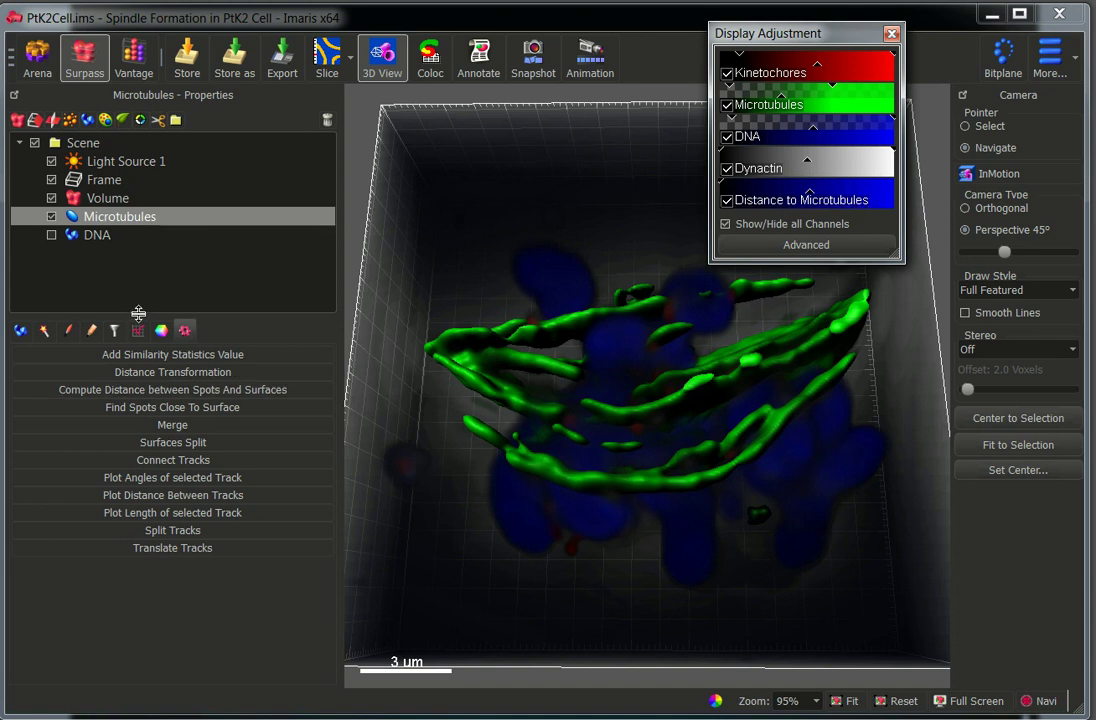
Hide Distance to Microtubules, Dynactin, DNA, Microtubules channels and the Microtubules surface.
{"action": "left_click", "coordinate": [727, 200]}
{"action": "left_click", "coordinate": [727, 169]}
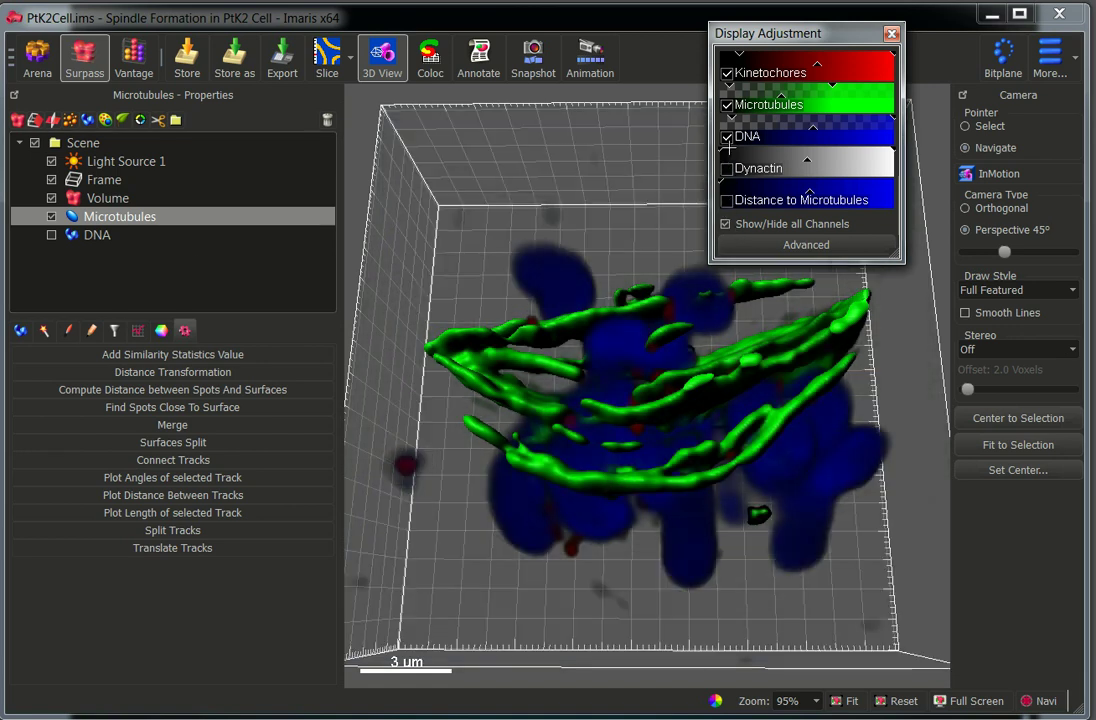
{"action": "left_click", "coordinate": [727, 137]}
{"action": "left_click", "coordinate": [727, 105]}
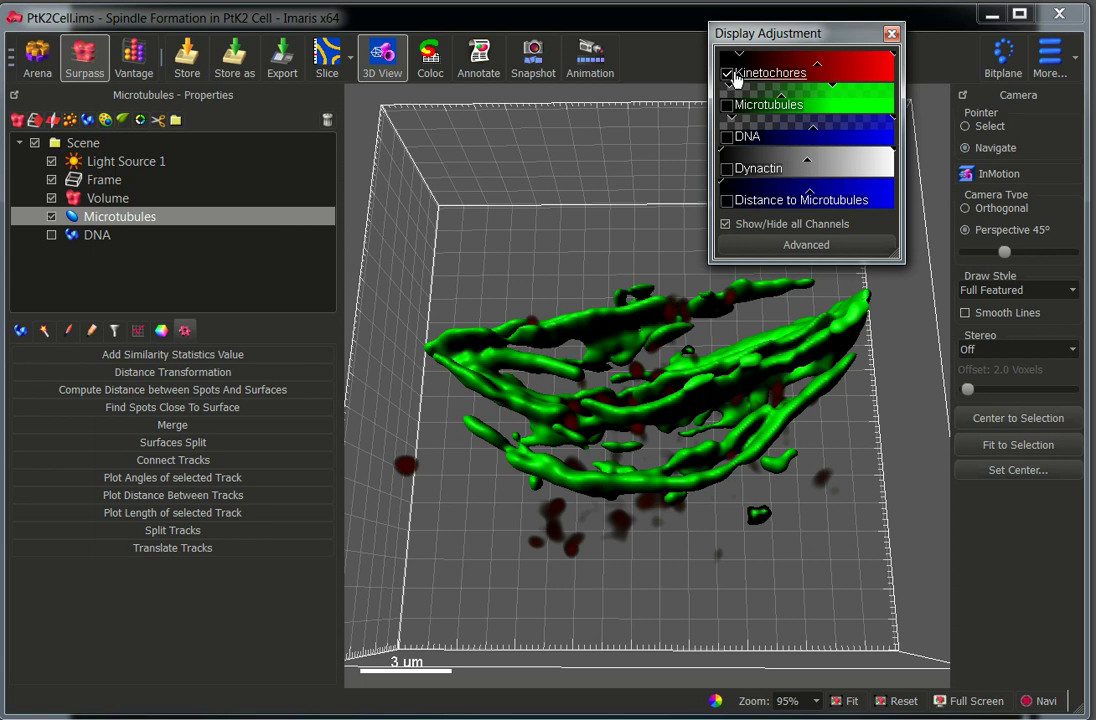
{"action": "left_click", "coordinate": [51, 216]}
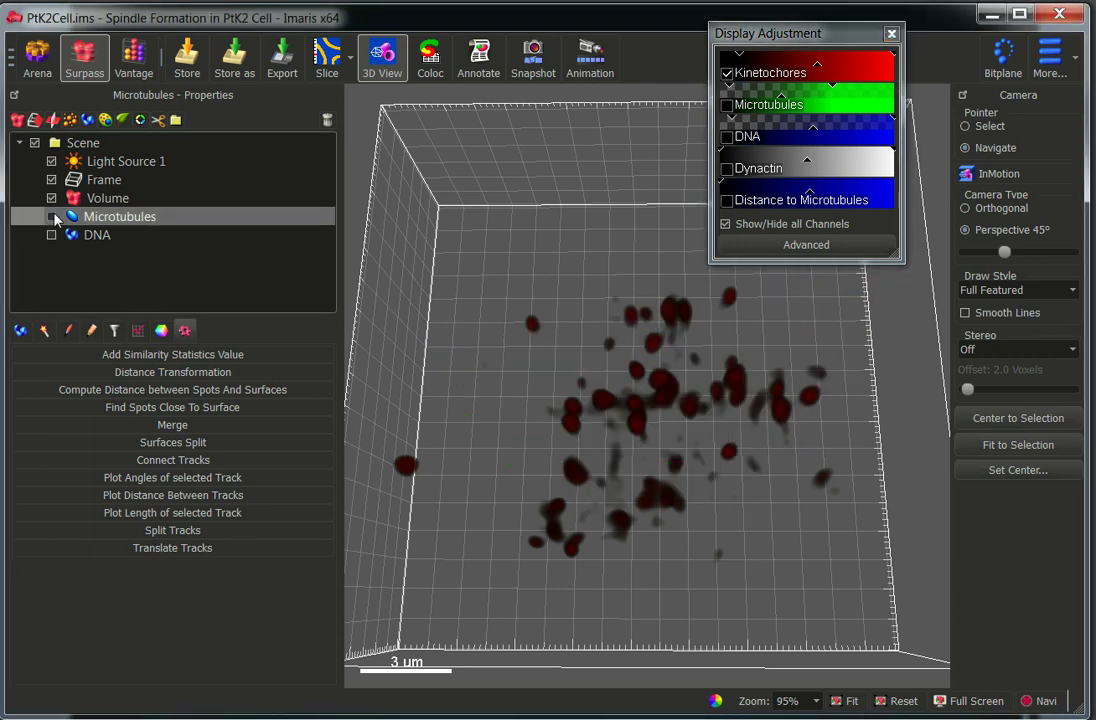
Create ellipsoid kinetochore spots with Quality threshold 8.16, then hide the Kinetochores channel.
{"action": "left_click", "coordinate": [70, 120]}
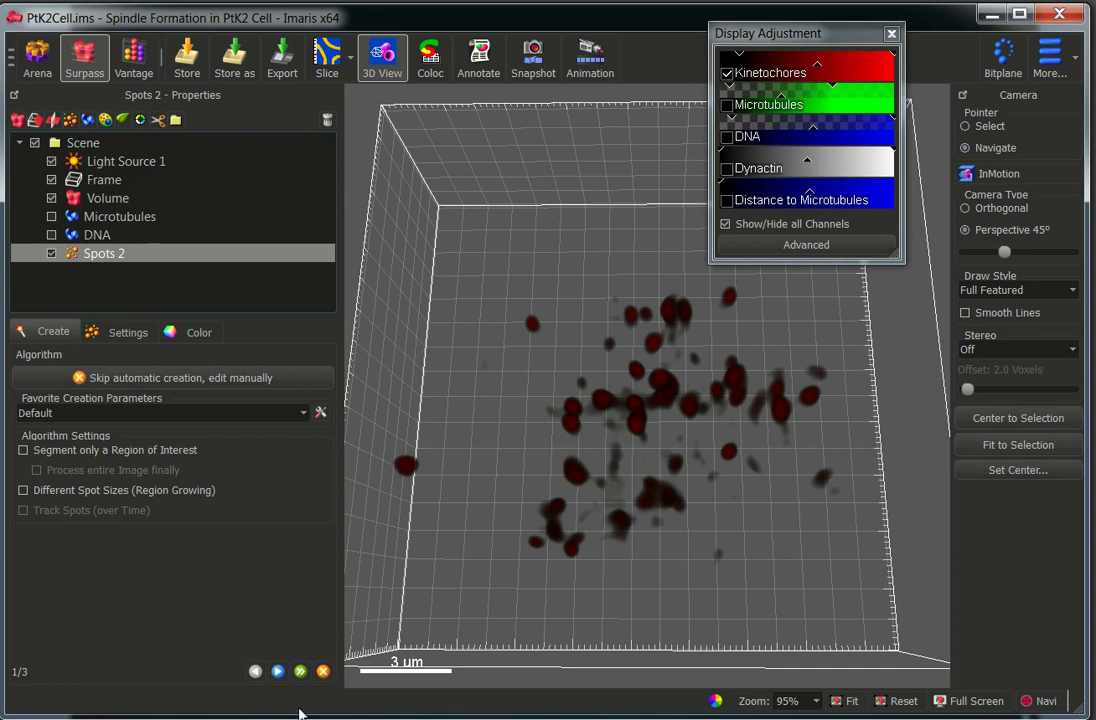
{"action": "left_click", "coordinate": [277, 671]}
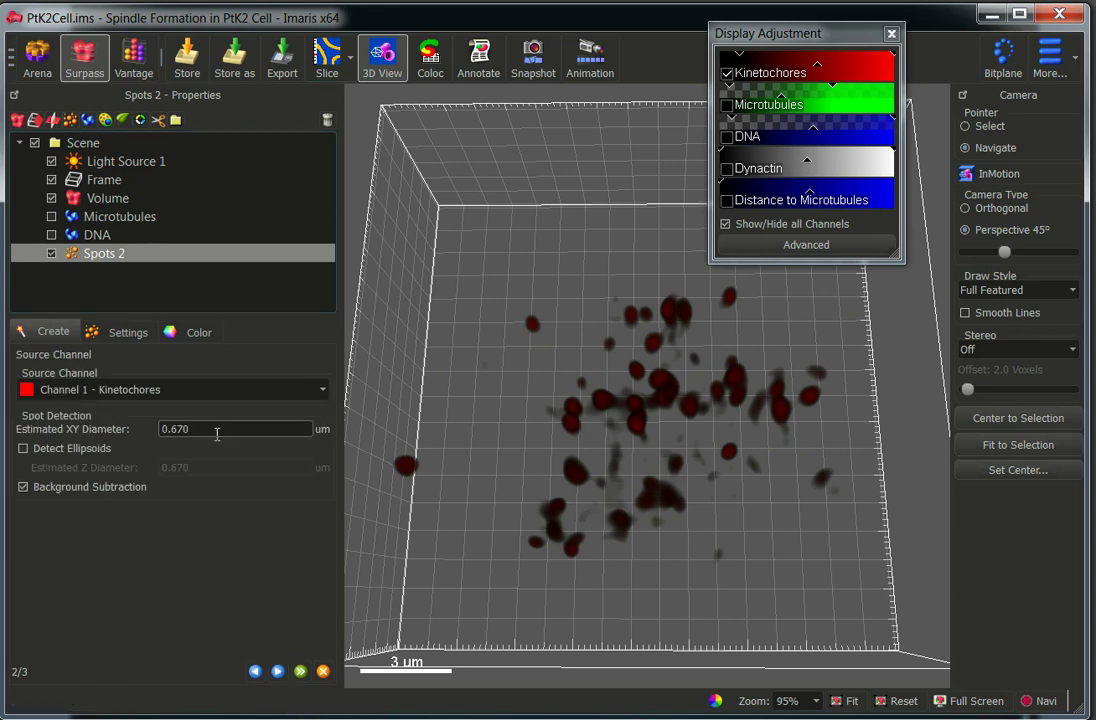
{"action": "left_click", "coordinate": [41, 452]}
{"action": "left_click", "coordinate": [277, 671]}
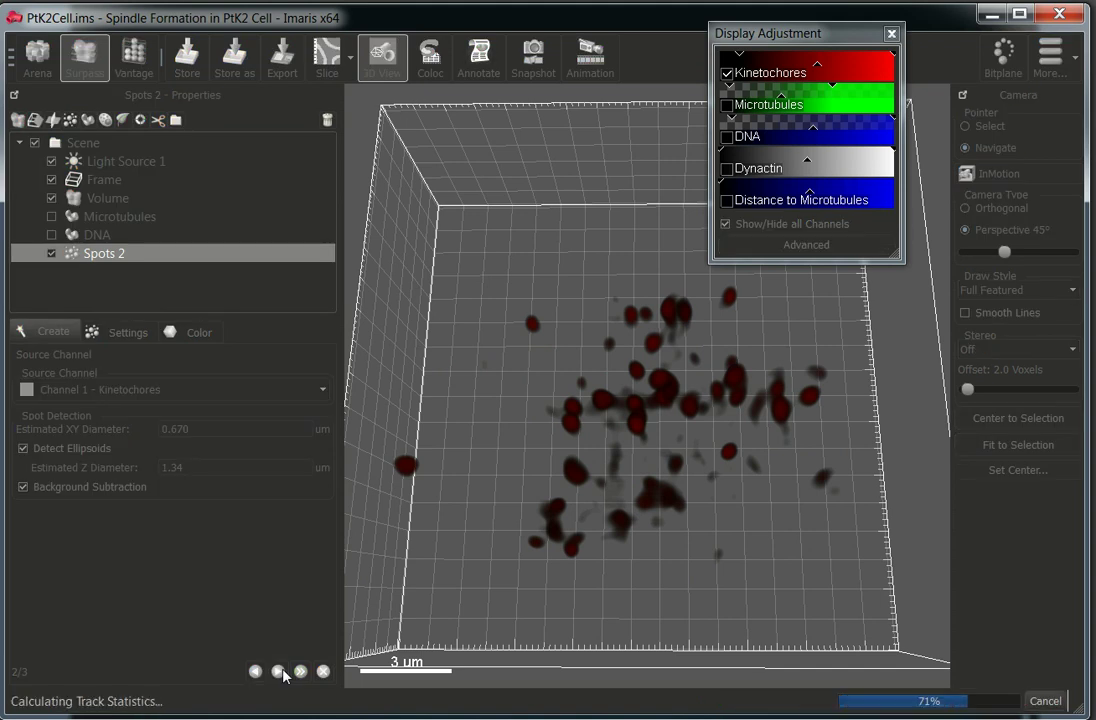
{"action": "left_click_drag", "start_coordinate": [153, 613], "coordinate": [109, 614]}
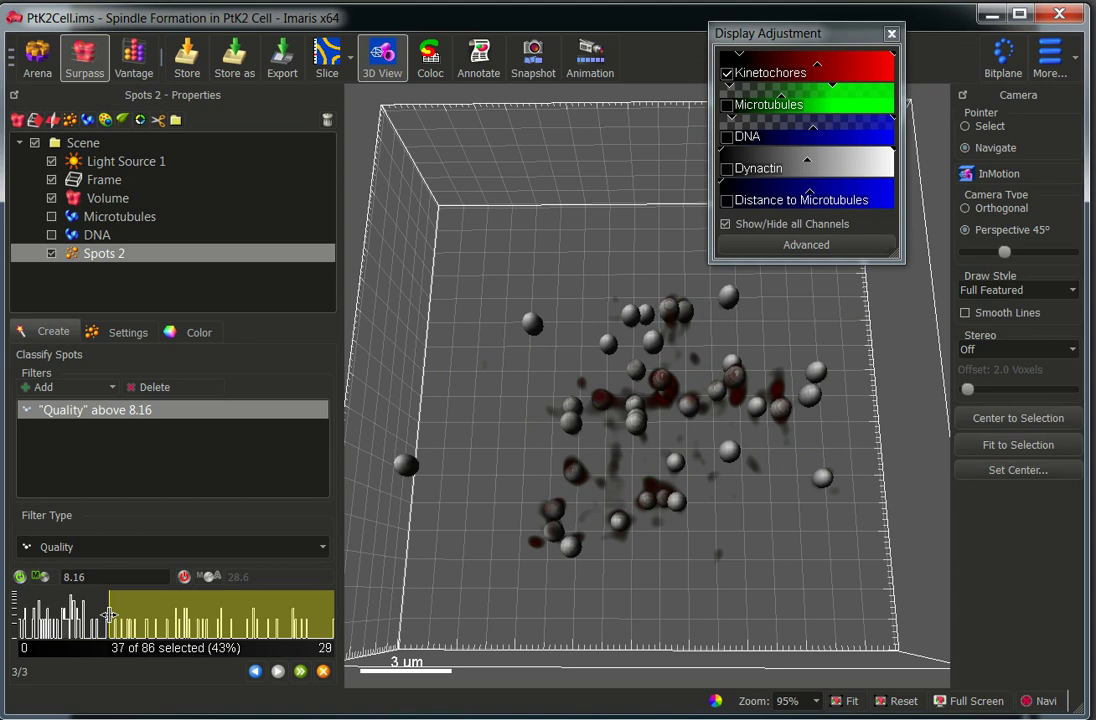
{"action": "left_click", "coordinate": [300, 671]}
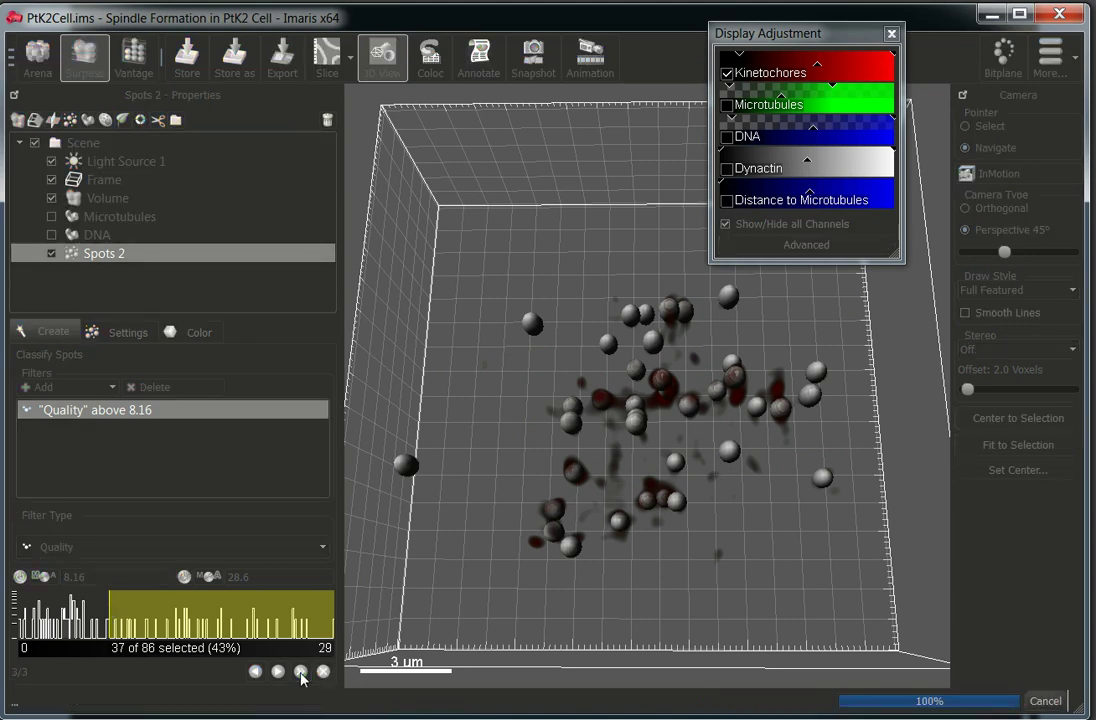
{"action": "left_click", "coordinate": [727, 72]}
Show the Microtubules surface and list each spot's Intensity Center Ch=5 in detailed statistics.
{"action": "left_click_drag", "start_coordinate": [634, 444], "coordinate": [514, 368]}
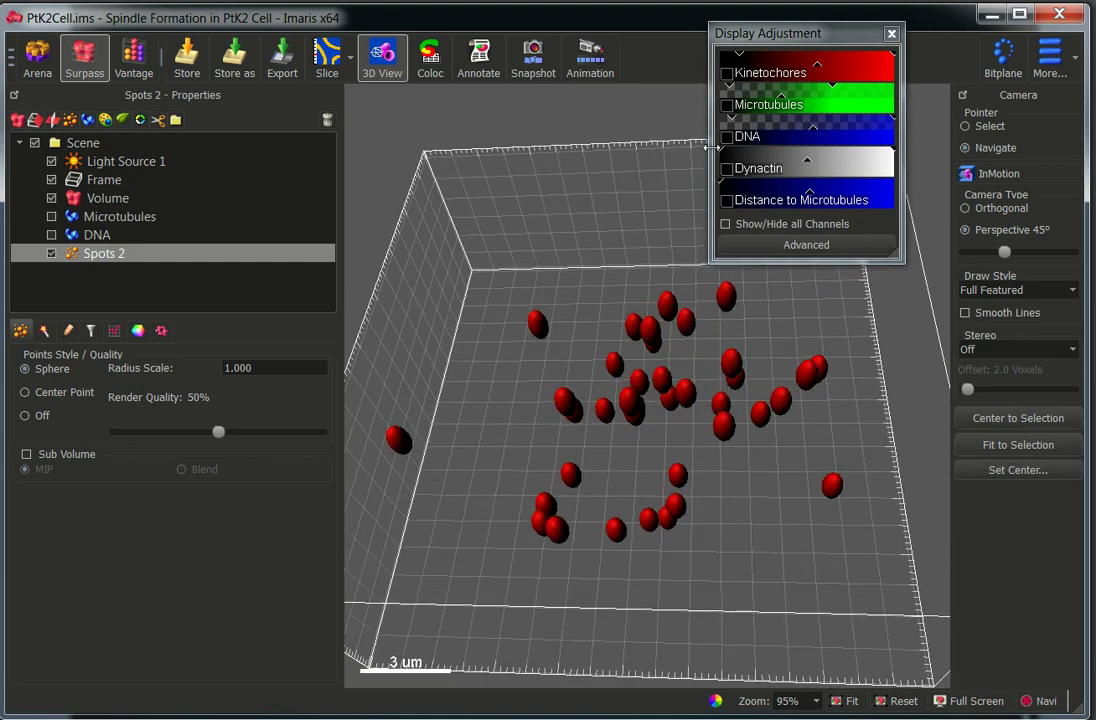
{"action": "left_click", "coordinate": [51, 217]}
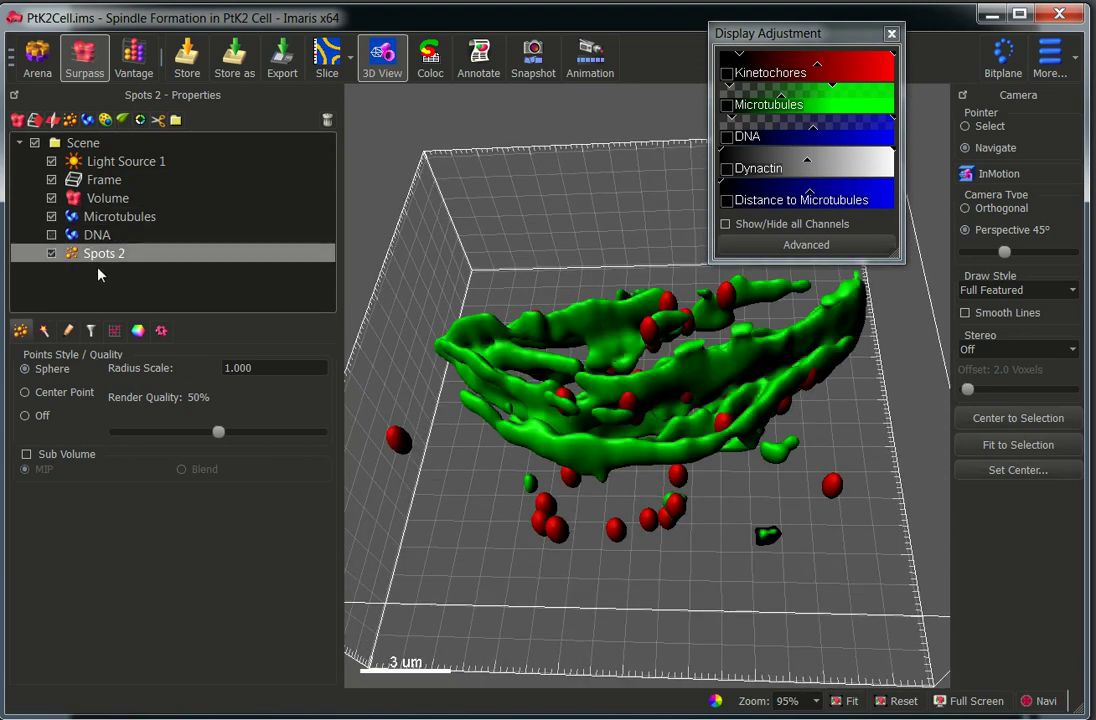
{"action": "left_click", "coordinate": [114, 331]}
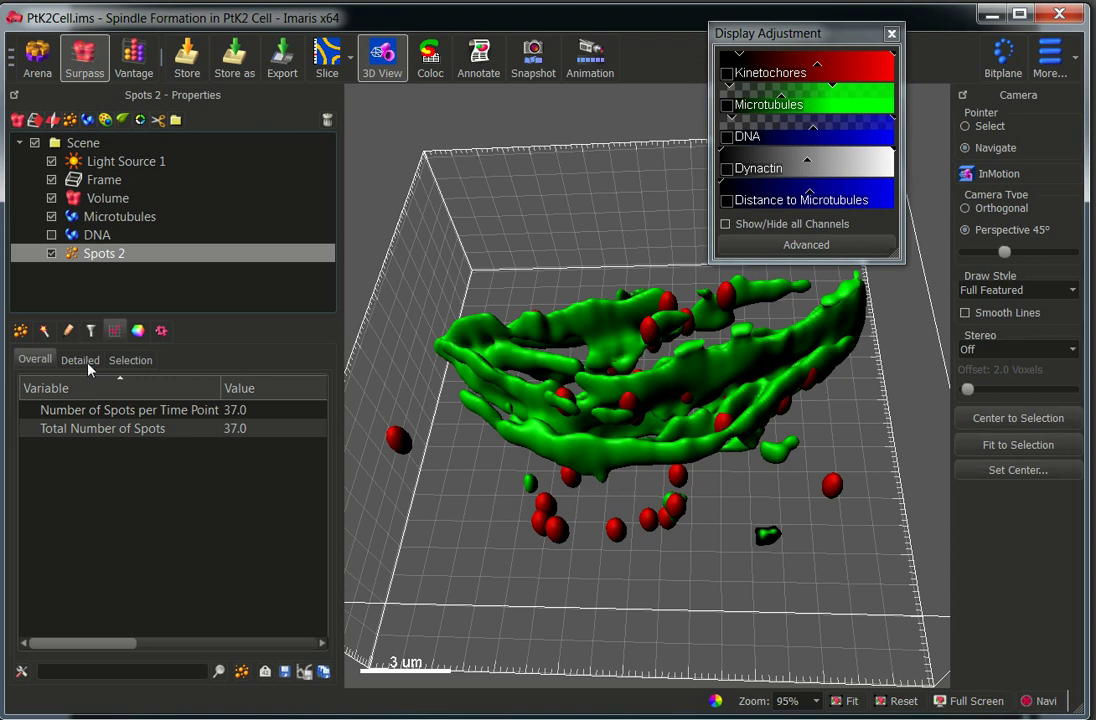
{"action": "left_click", "coordinate": [84, 366]}
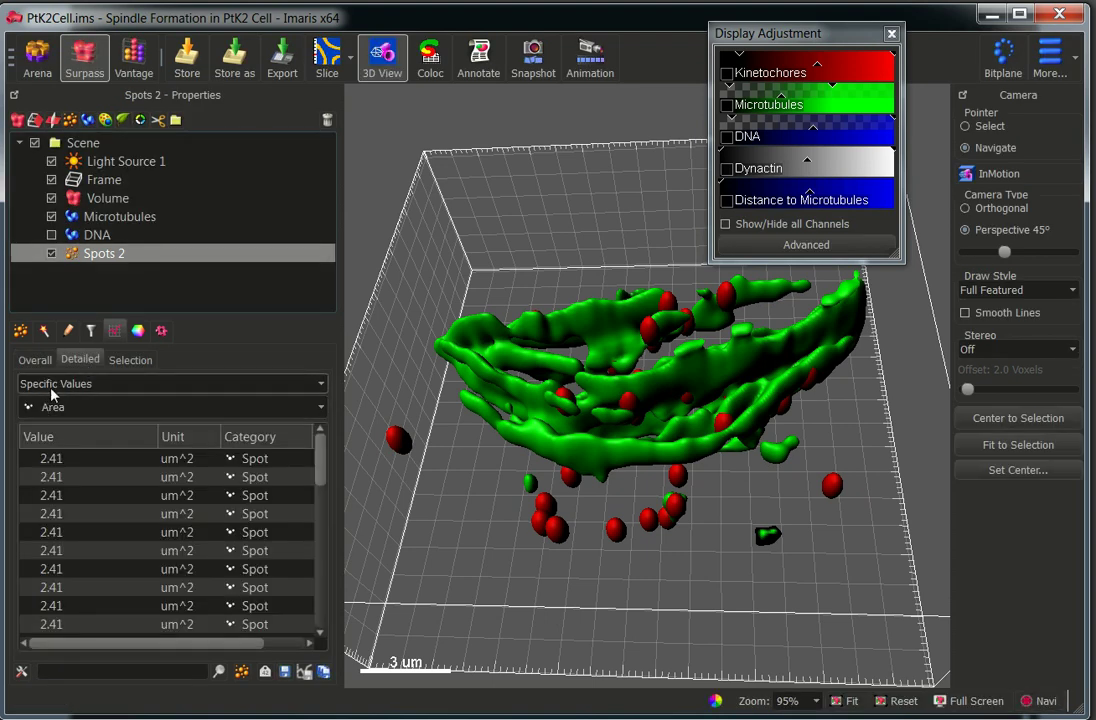
{"action": "left_click", "coordinate": [85, 411]}
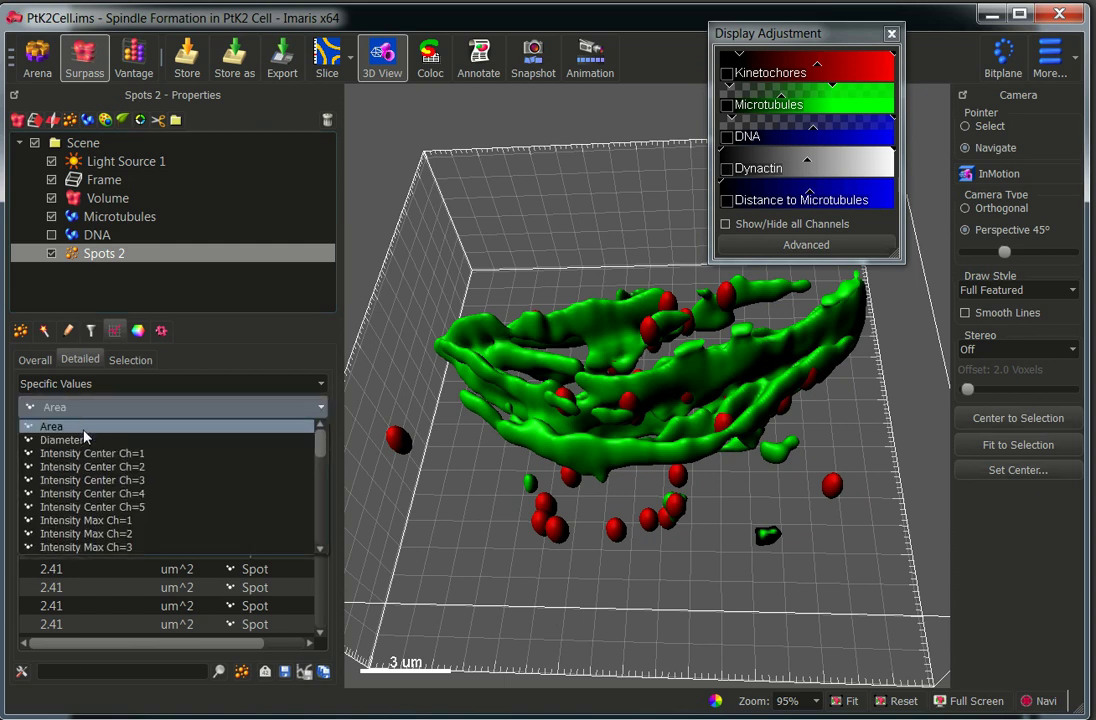
{"action": "left_click", "coordinate": [97, 509]}
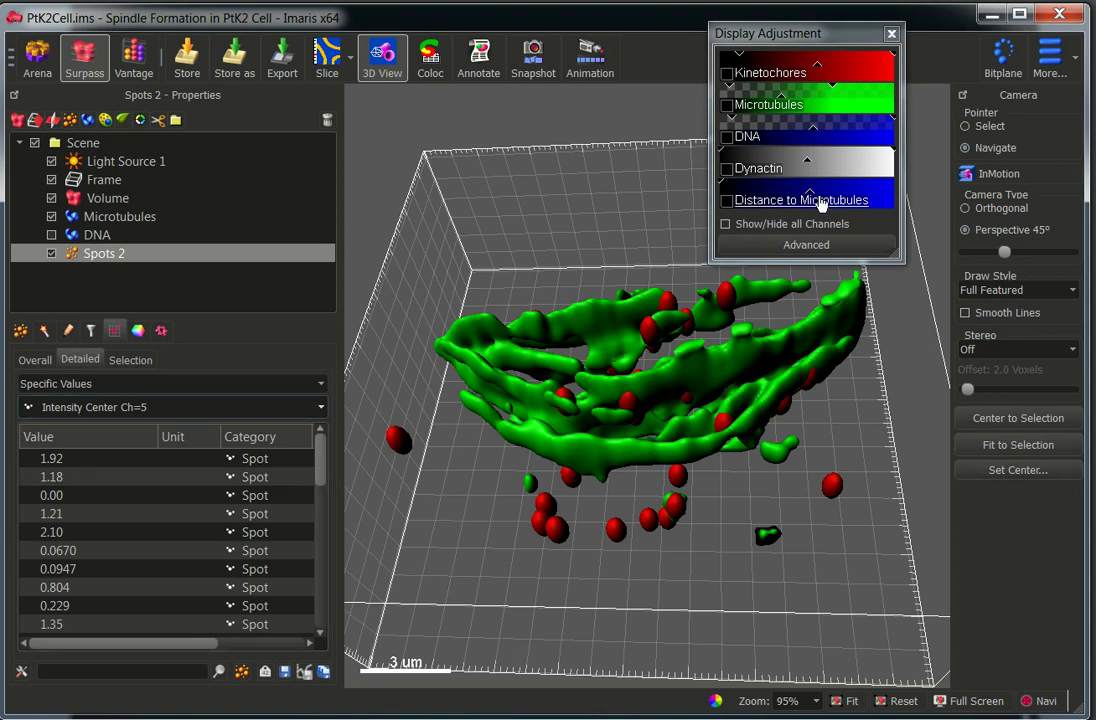
{"action": "left_click", "coordinate": [50, 462]}
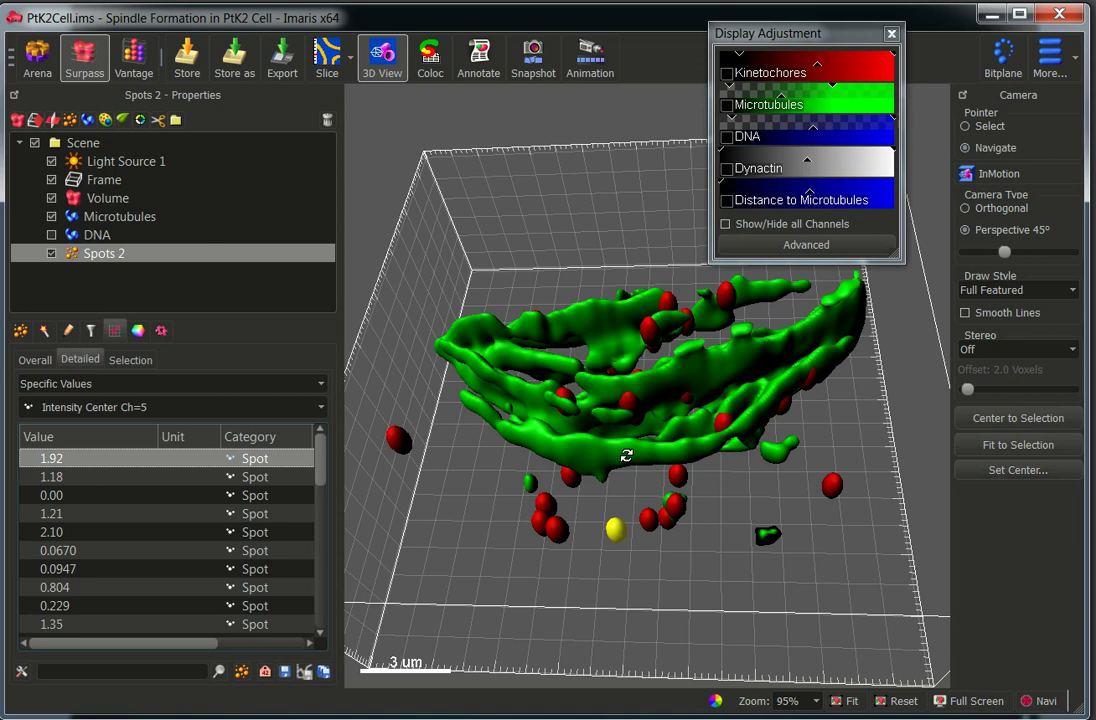
Pick the right-hand spot with the Select pointer, keeping Intensity Center Ch=5 statistics shown.
{"action": "left_click", "coordinate": [966, 127]}
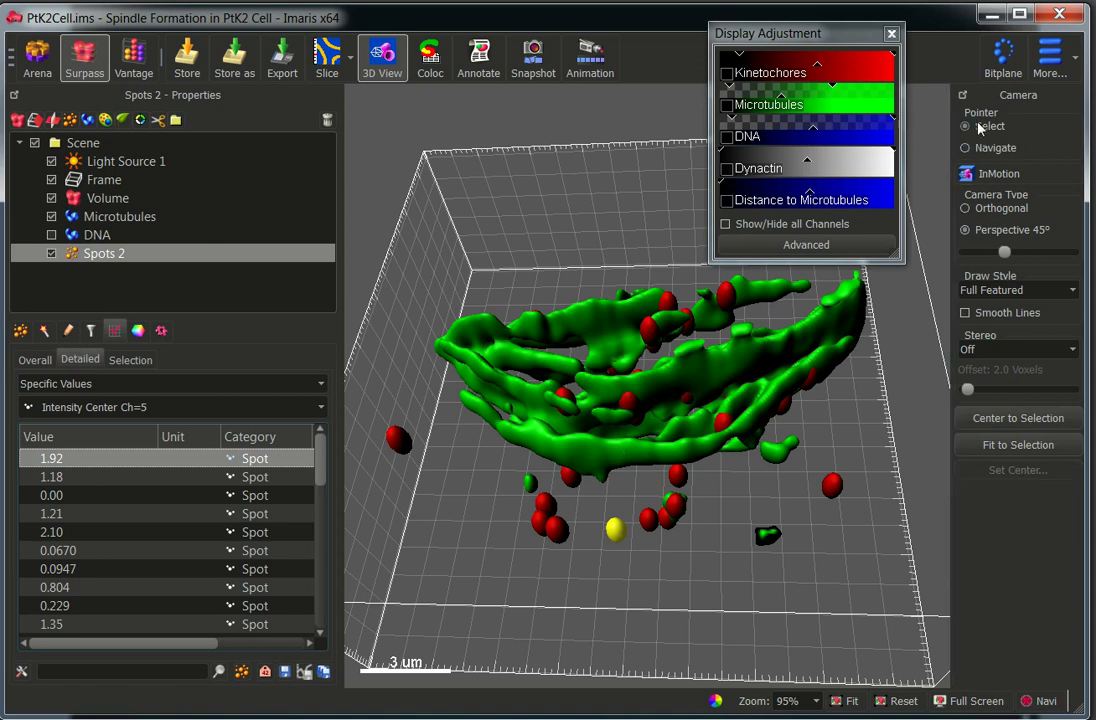
{"action": "left_click", "coordinate": [832, 486]}
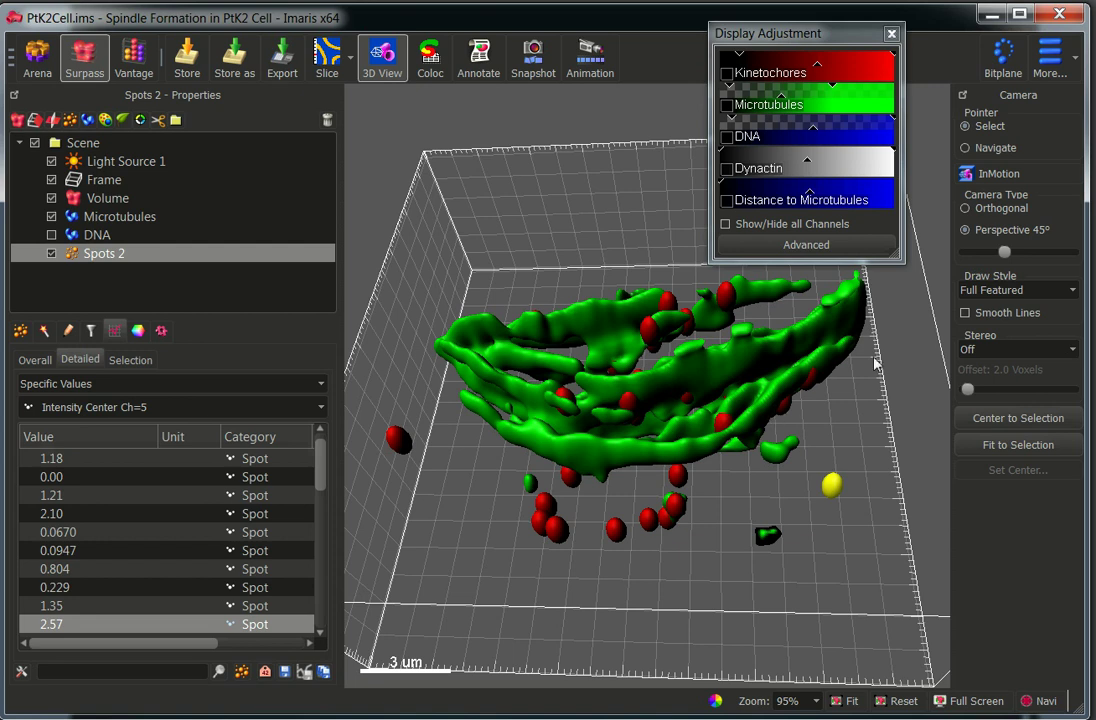
{"action": "left_click", "coordinate": [211, 407]}
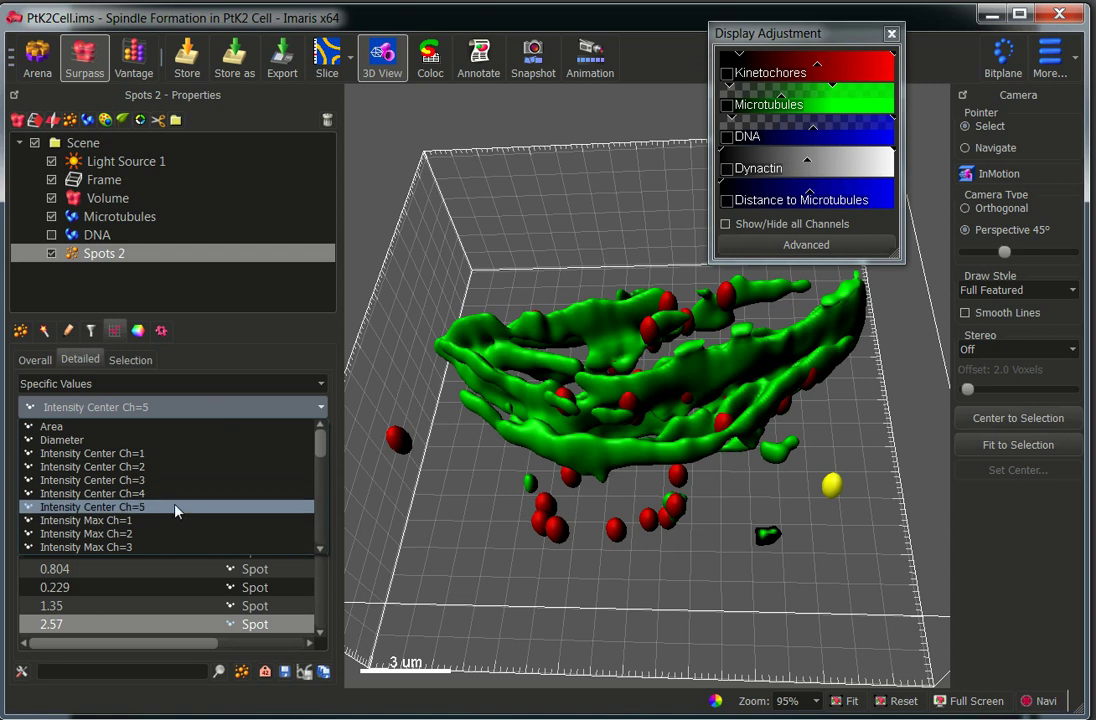
{"action": "scroll", "coordinate": [175, 511], "scroll_direction": "down", "scroll_amount": 3}
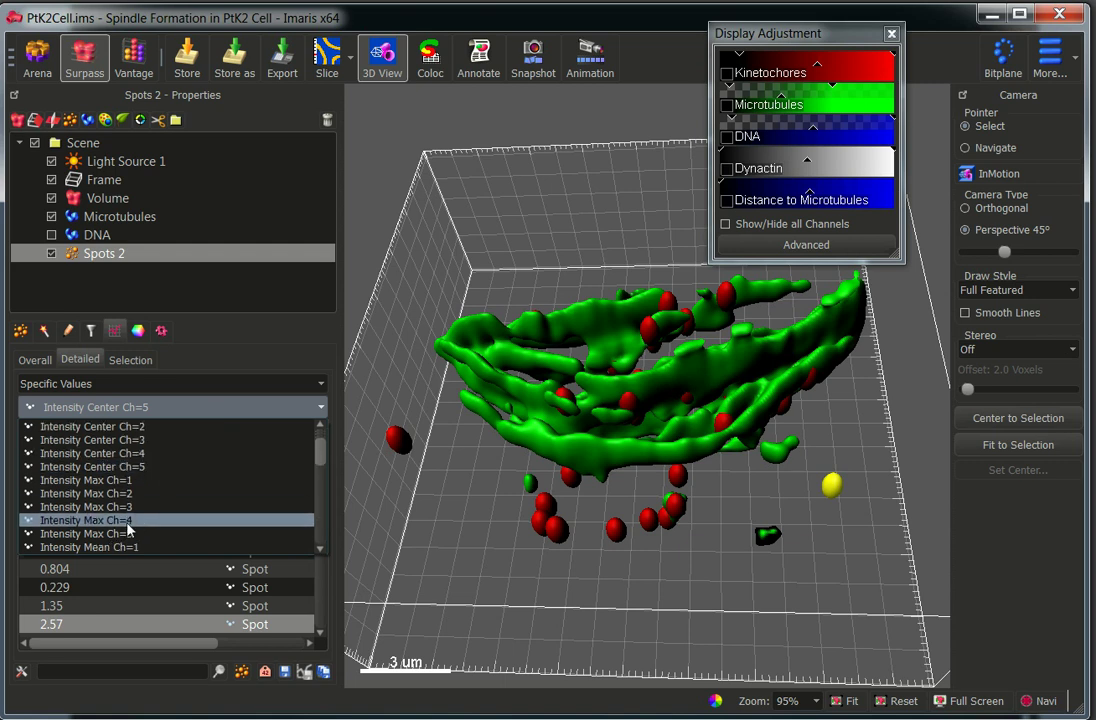
{"action": "scroll", "coordinate": [128, 537], "scroll_direction": "down", "scroll_amount": 5}
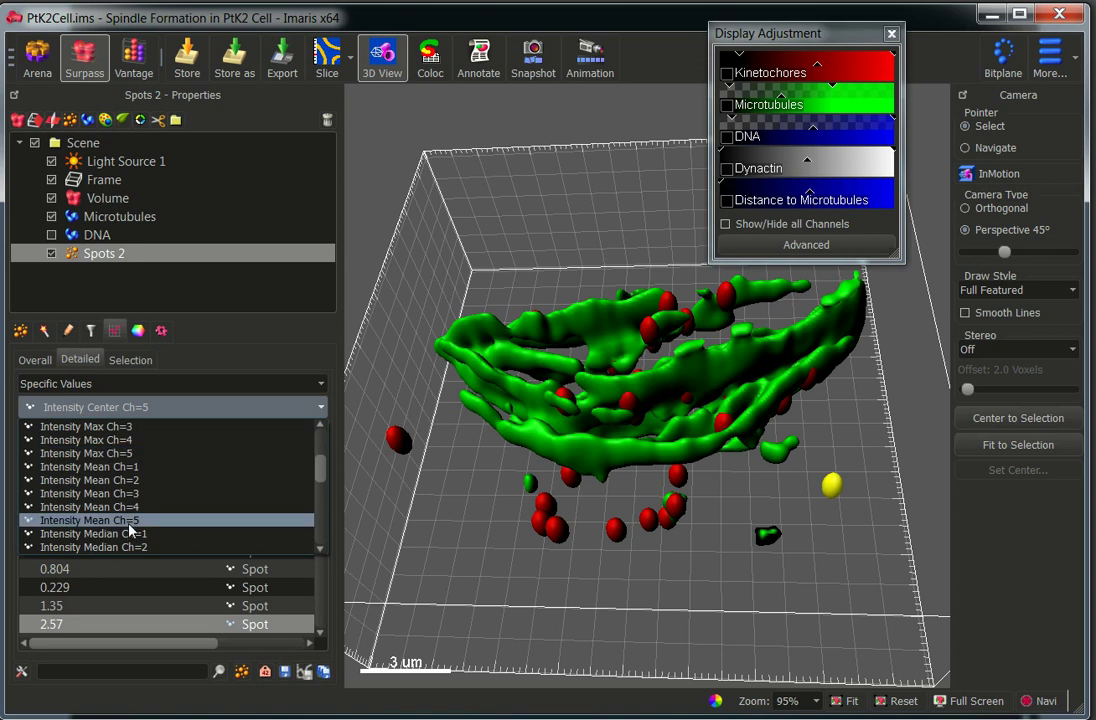
{"action": "scroll", "coordinate": [128, 531], "scroll_direction": "down", "scroll_amount": 12}
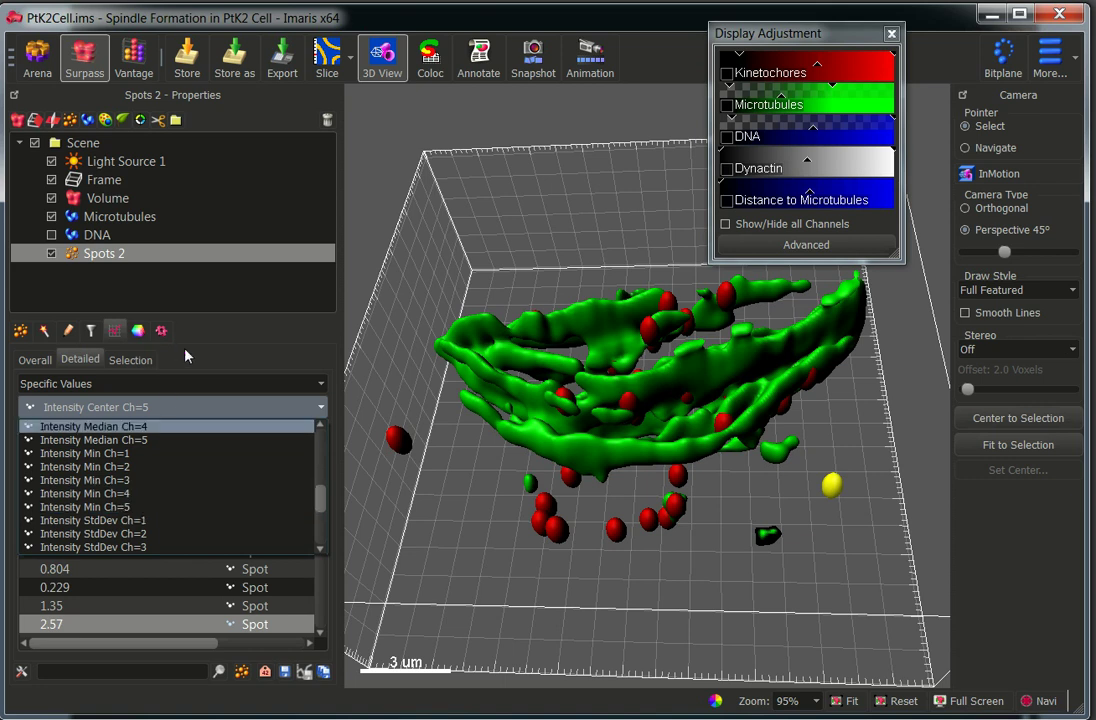
{"action": "left_click", "coordinate": [217, 365]}
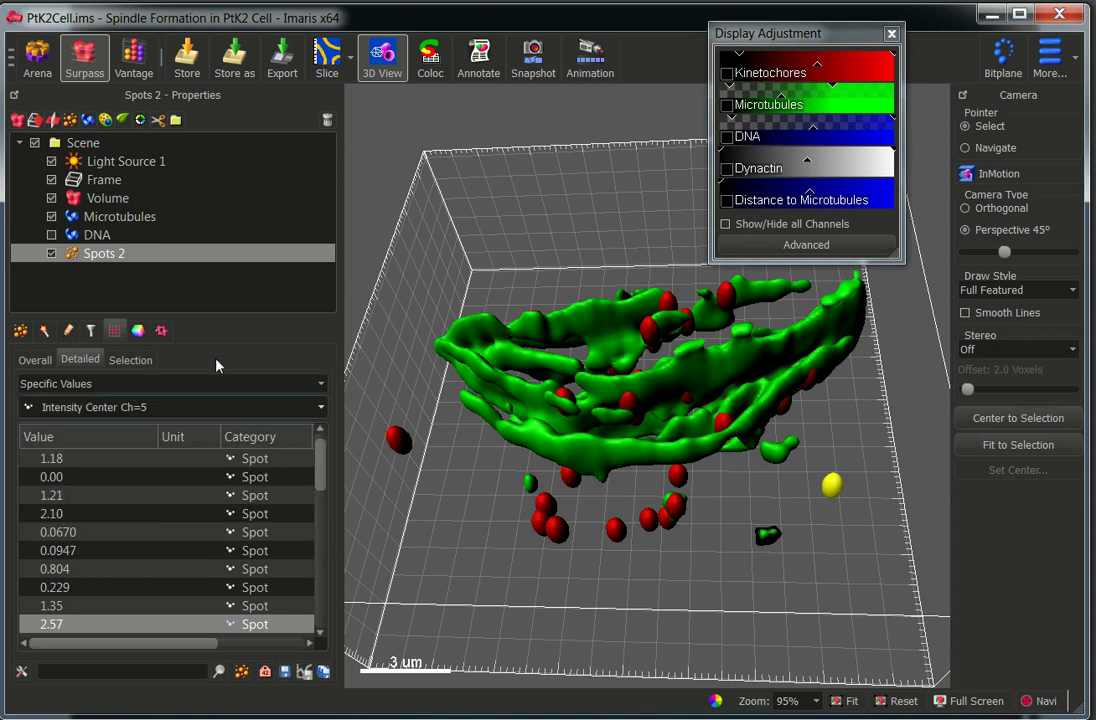
Colour the spots by the Intensity Center Ch=5 statistic, giving a 0.000–2.574 spectrum.
{"action": "left_click", "coordinate": [139, 331]}
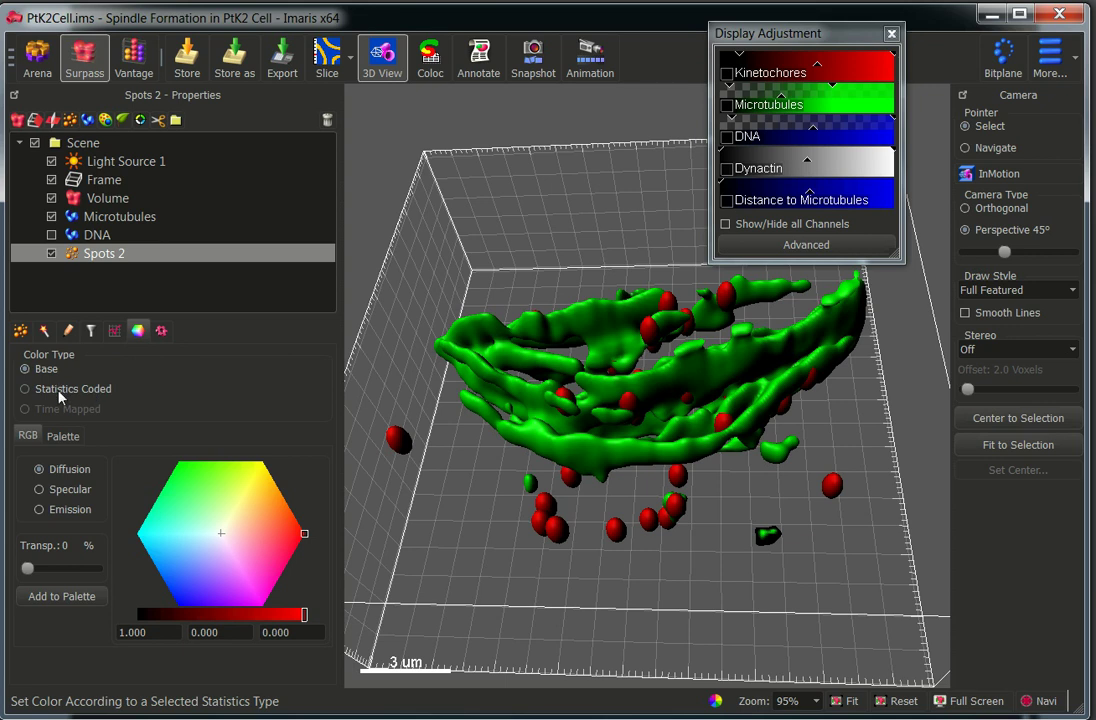
{"action": "left_click", "coordinate": [26, 389]}
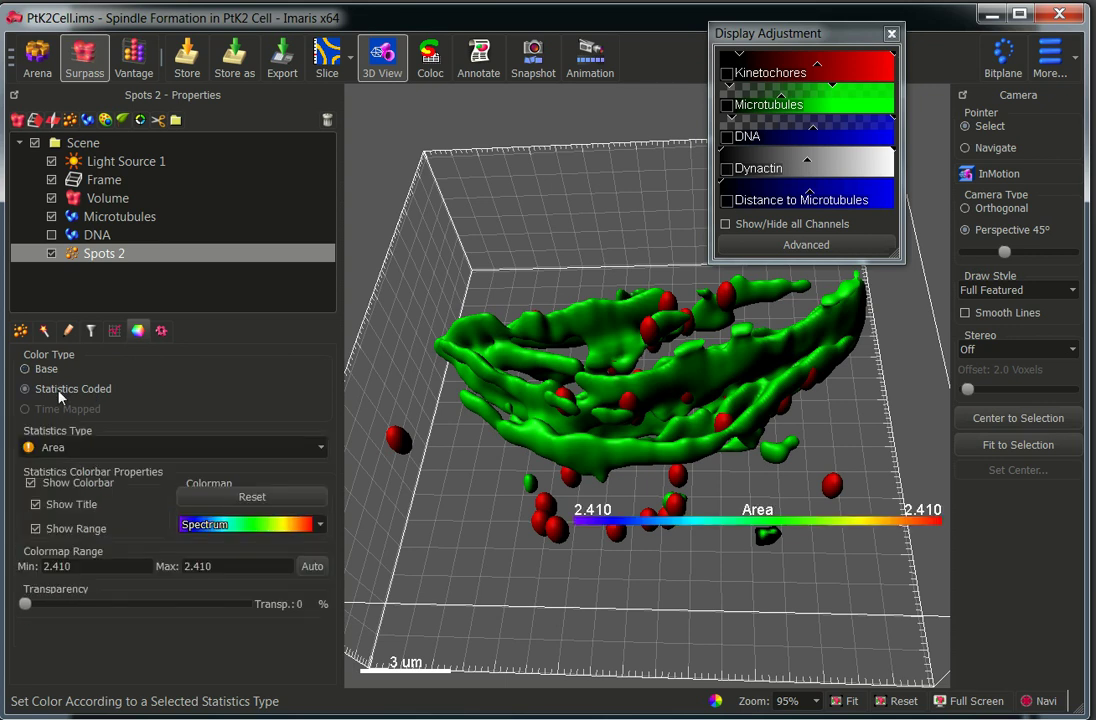
{"action": "left_click", "coordinate": [150, 450]}
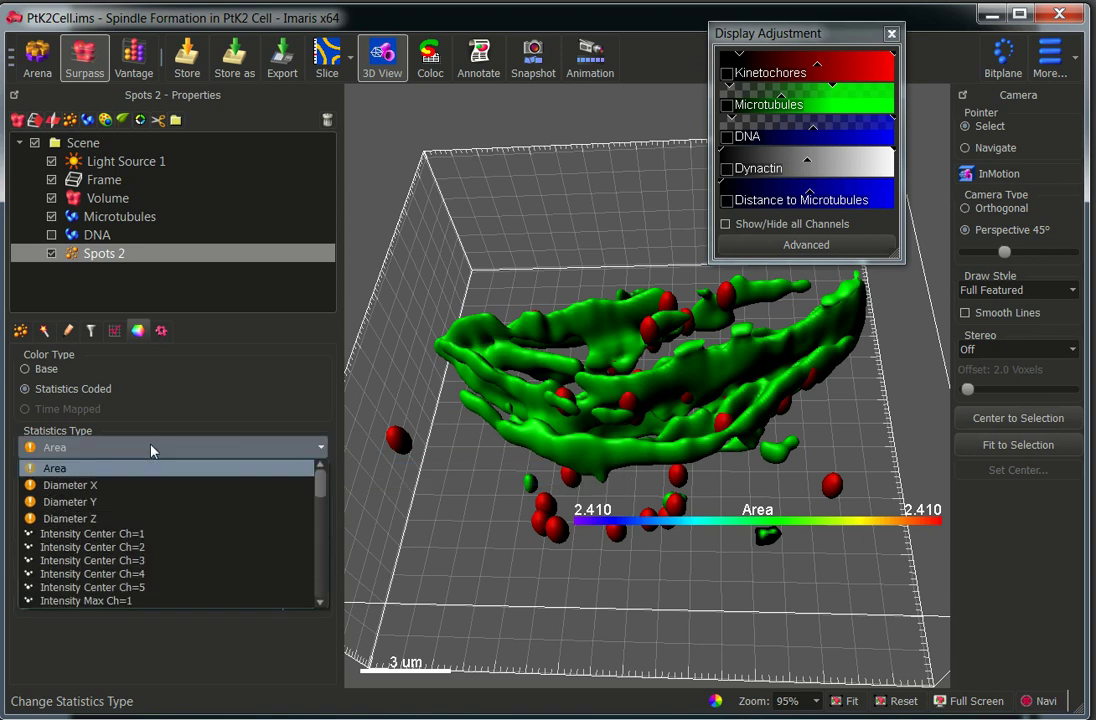
{"action": "left_click", "coordinate": [103, 588]}
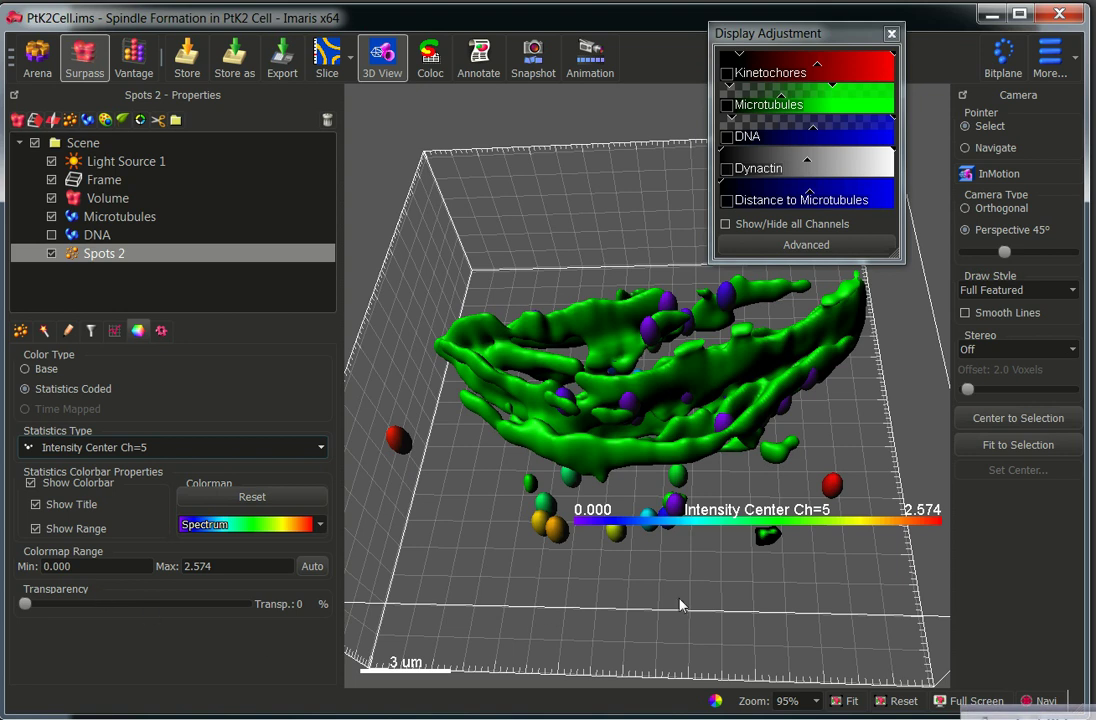
Lower the colorbar, rotate the scene among the microtubules, then minimize Imaris to the title slide.
{"action": "left_click_drag", "start_coordinate": [723, 522], "coordinate": [711, 597]}
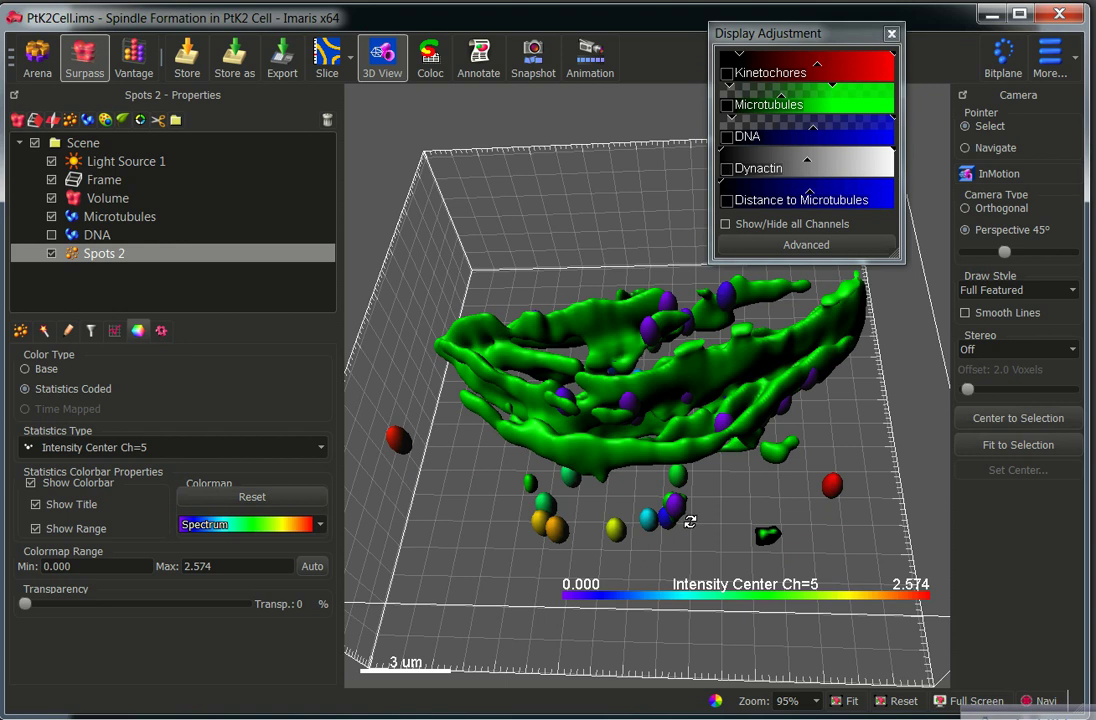
{"action": "key", "text": "Escape"}
{"action": "left_click_drag", "start_coordinate": [690, 530], "coordinate": [702, 557]}
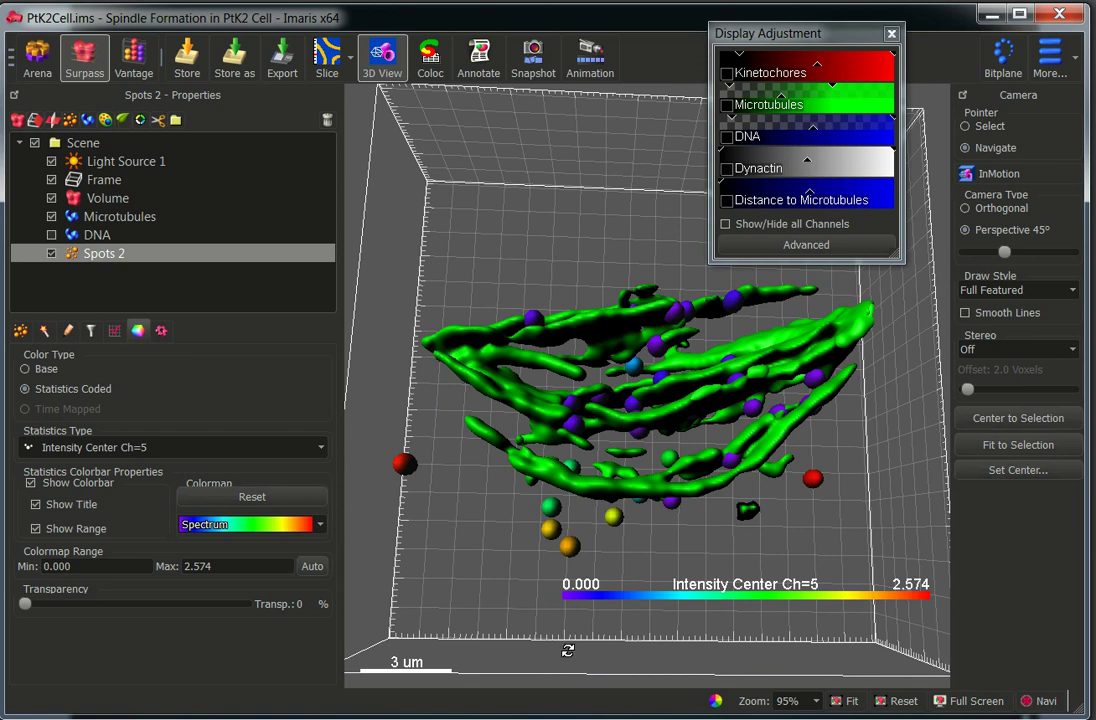
{"action": "left_click", "coordinate": [993, 16]}
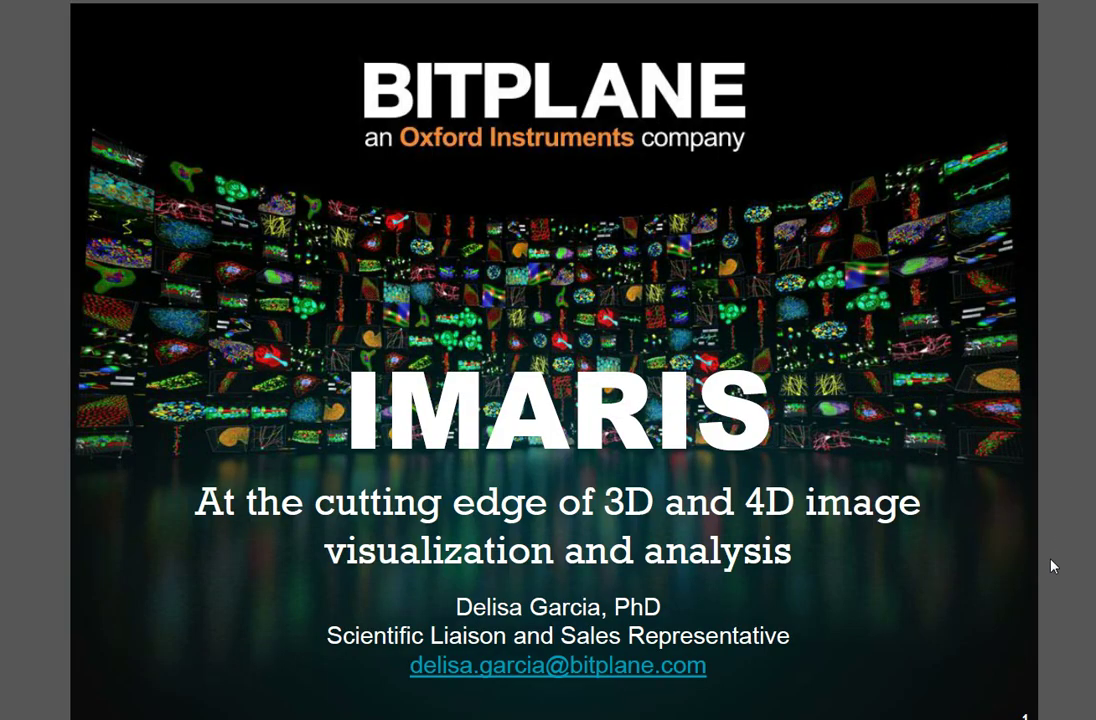